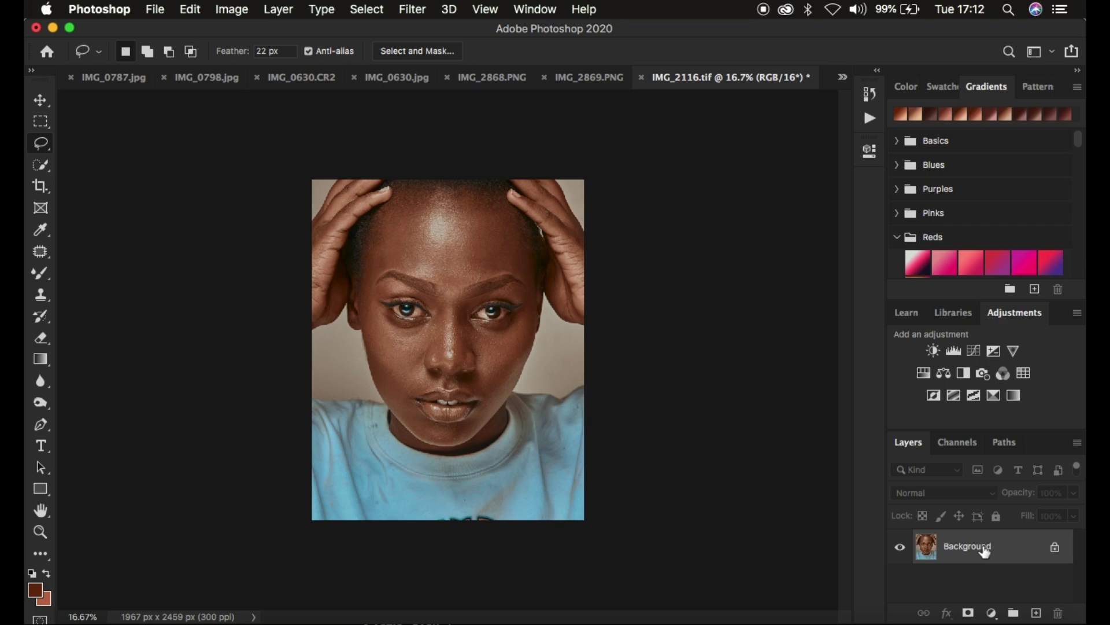
Step: Duplicate the Background layer twice, naming the lower copy LOW and the upper copy HIGH
key(ctrl+j)
key(ctrl+j)
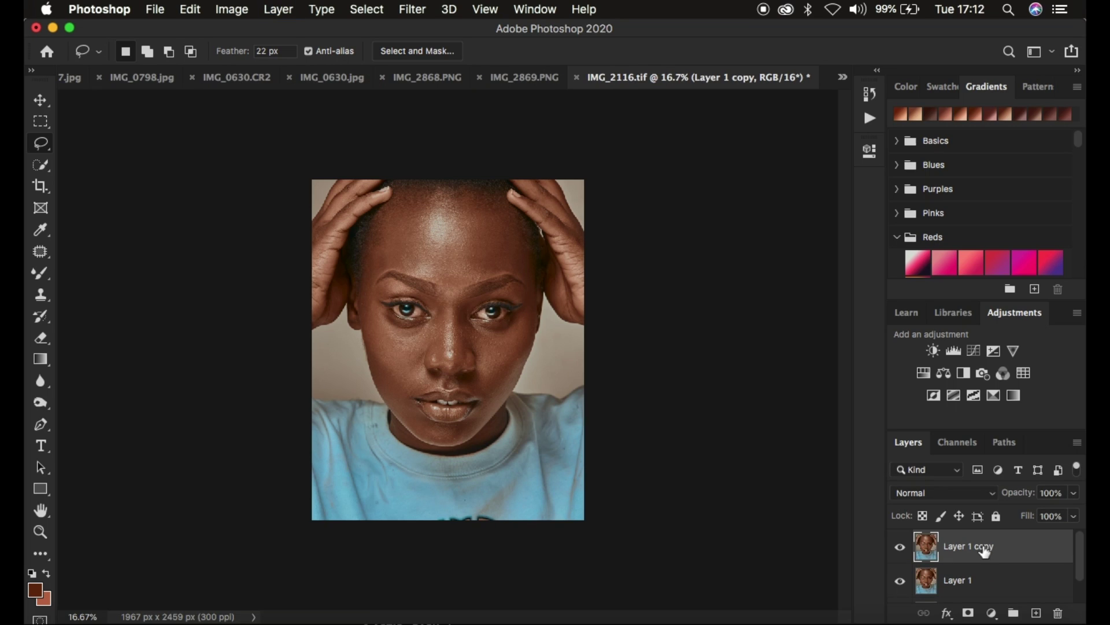
double_click(959, 579)
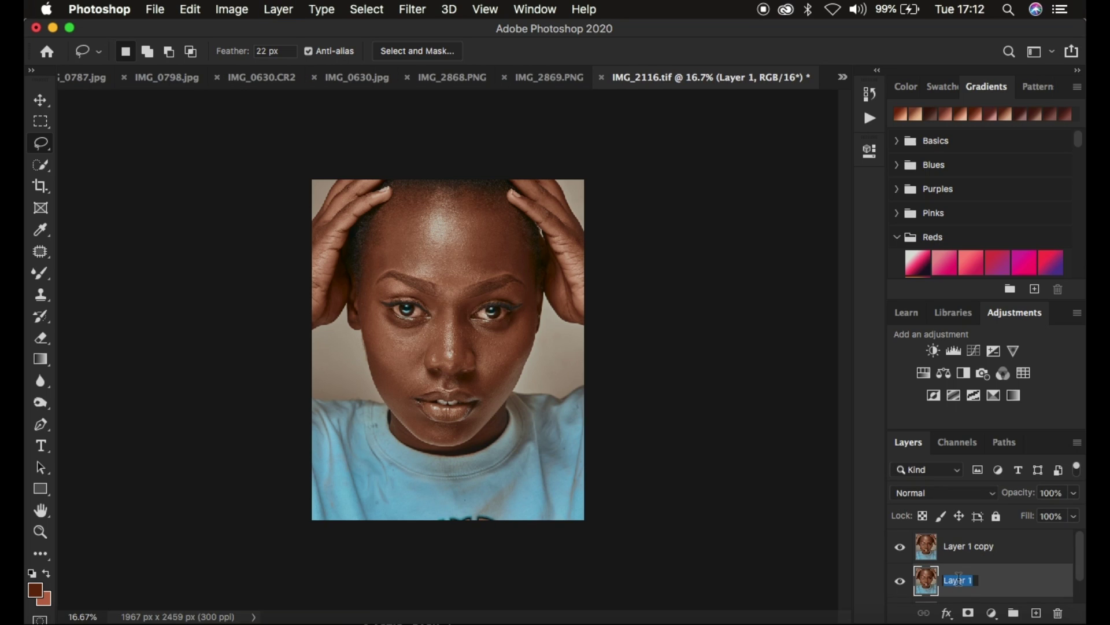
text(LOW)
key(Return)
double_click(969, 546)
text(HIGH)
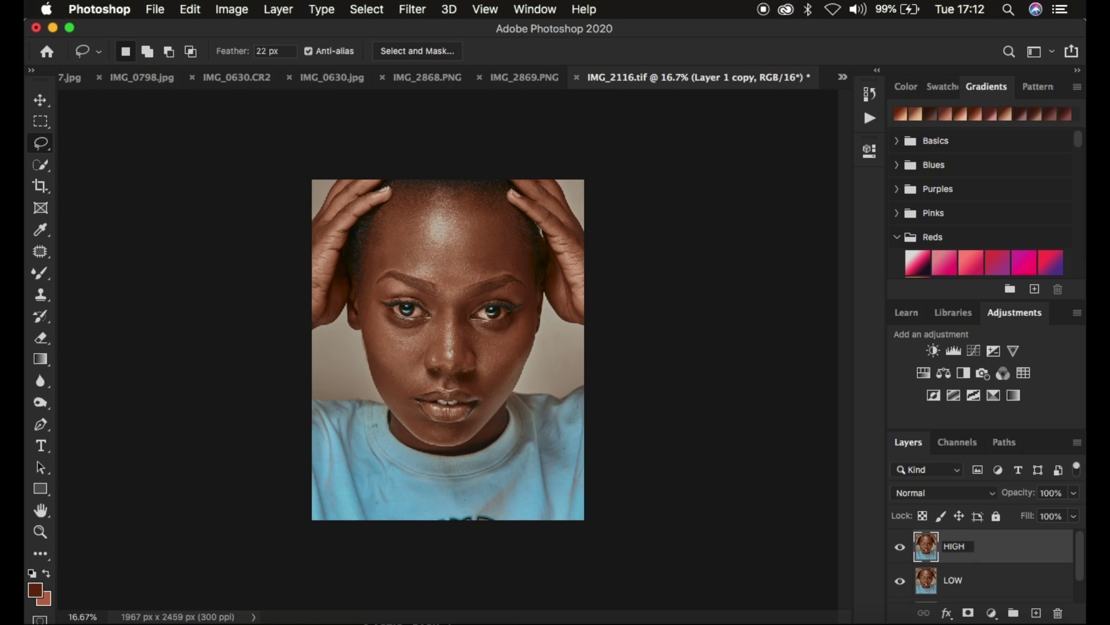
key(Return)
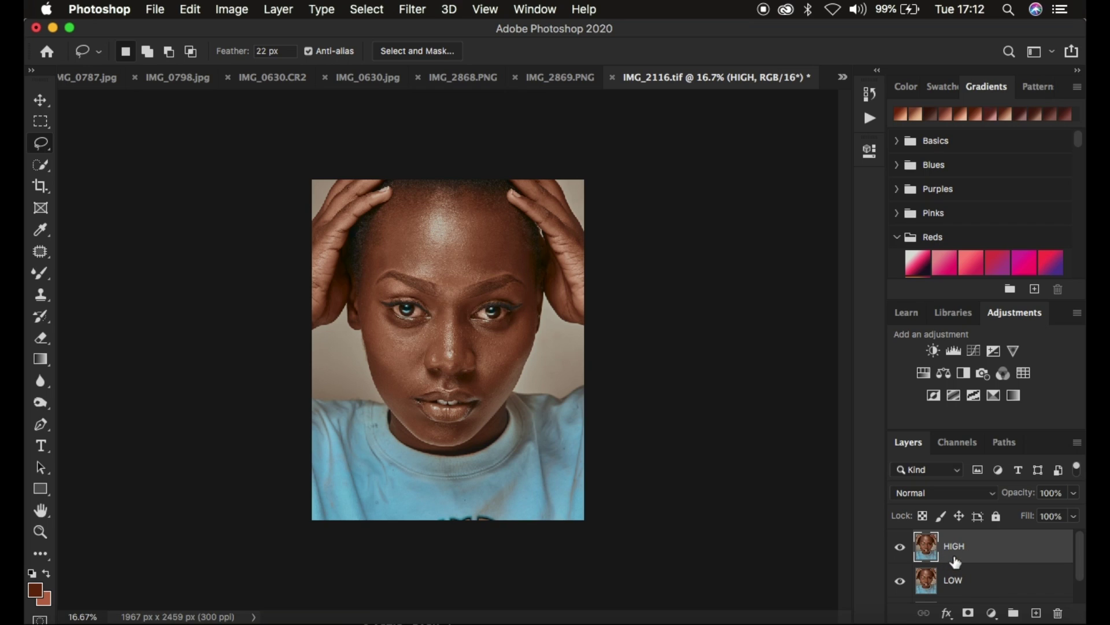
Step: Hide the HIGH layer and open the Median noise filter for the LOW layer
click(898, 547)
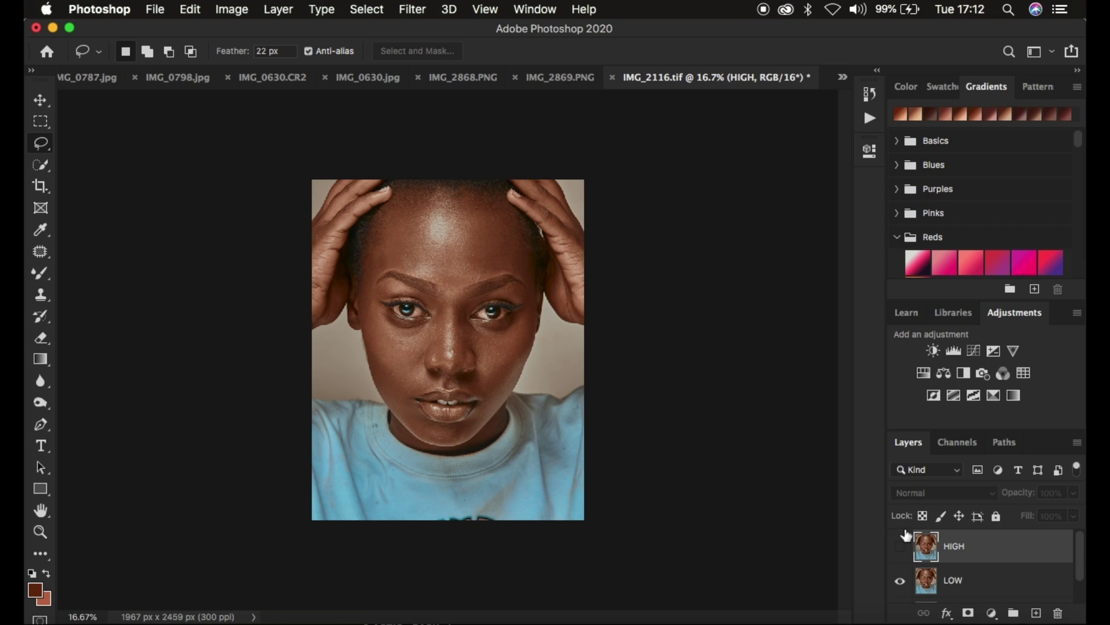
click(978, 582)
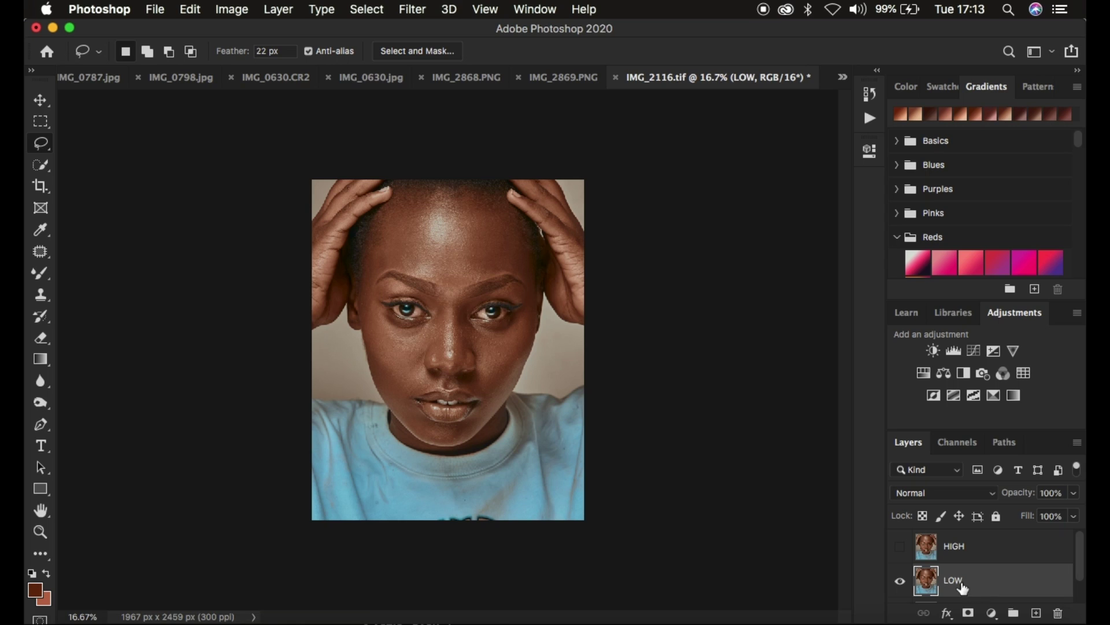
click(411, 10)
mouse_move(434, 194)
mouse_move(441, 254)
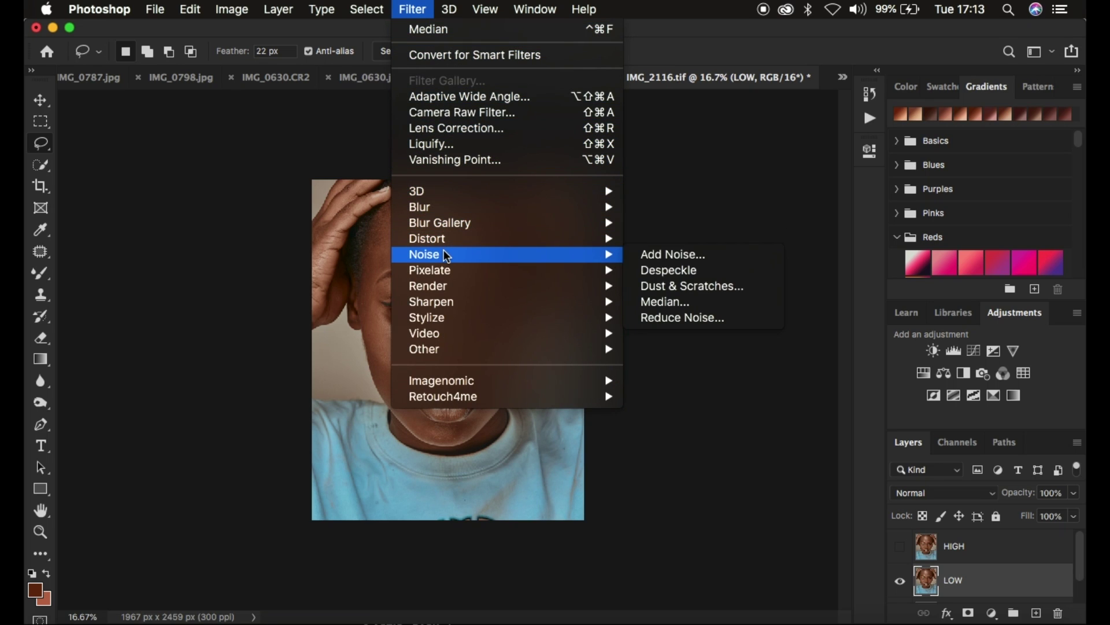
click(666, 302)
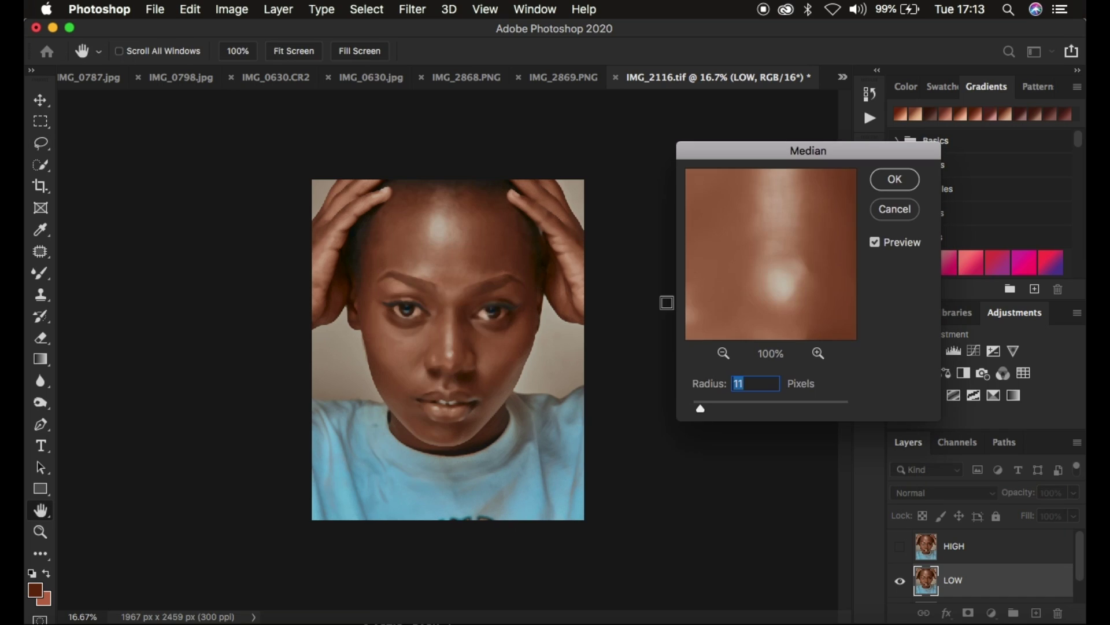
Step: Lower the Median radius to 1 pixel and bring the eyes and nose into the filter preview at 50%
drag(704, 408, 697, 404)
drag(776, 149, 705, 115)
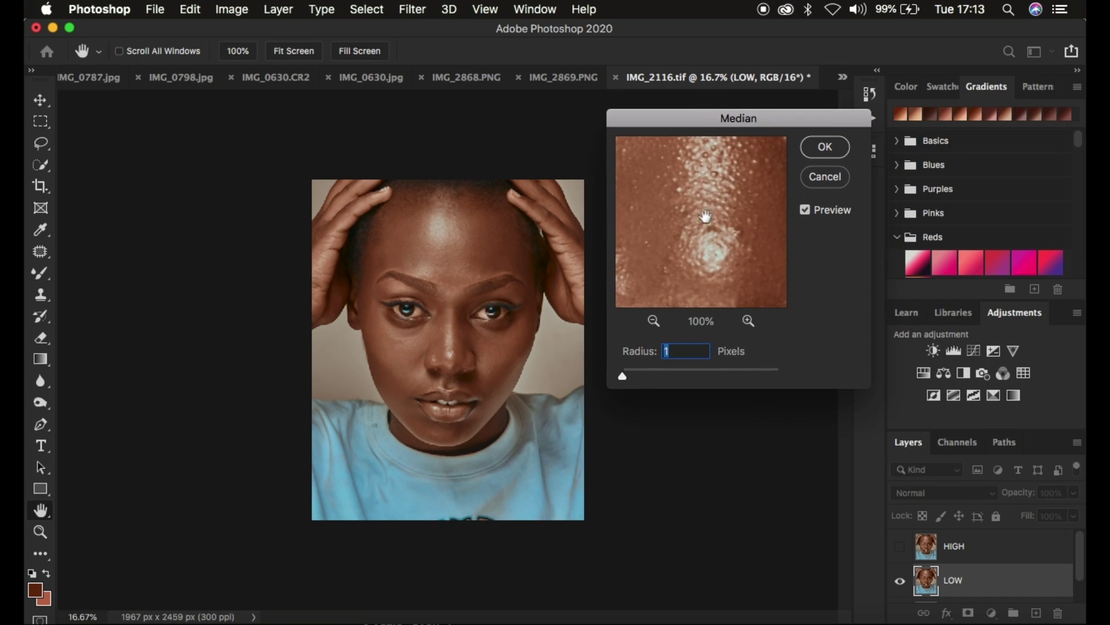
click(654, 321)
click(653, 321)
drag(727, 181, 773, 323)
drag(739, 208, 704, 168)
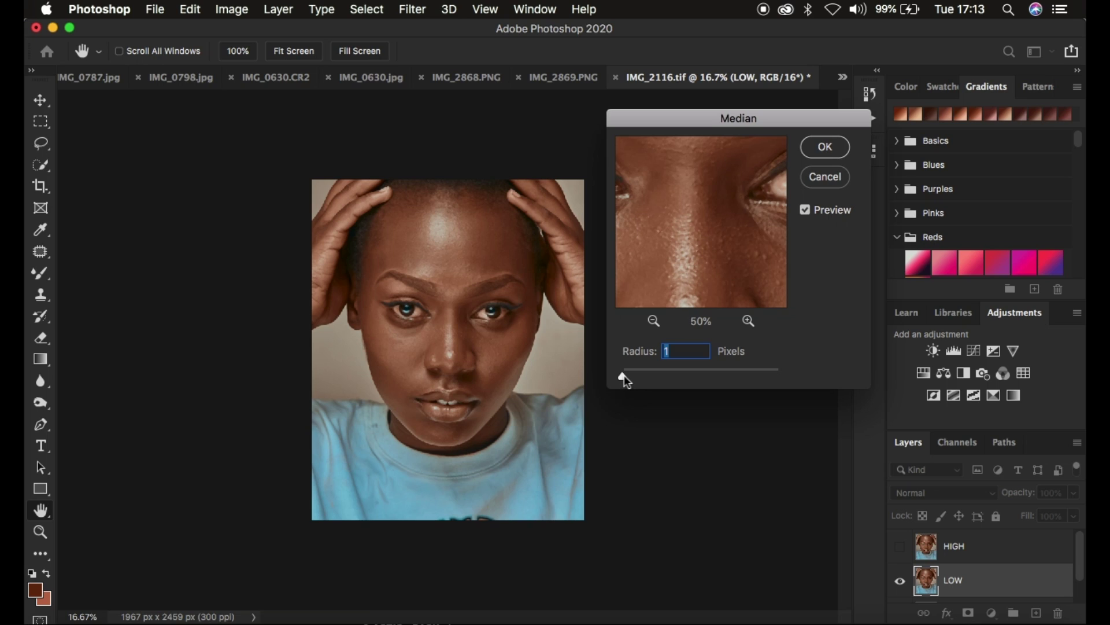
Step: Raise the Median radius to 11 pixels so the skin texture blurs out
drag(624, 374, 625, 375)
drag(627, 376, 601, 374)
click(623, 378)
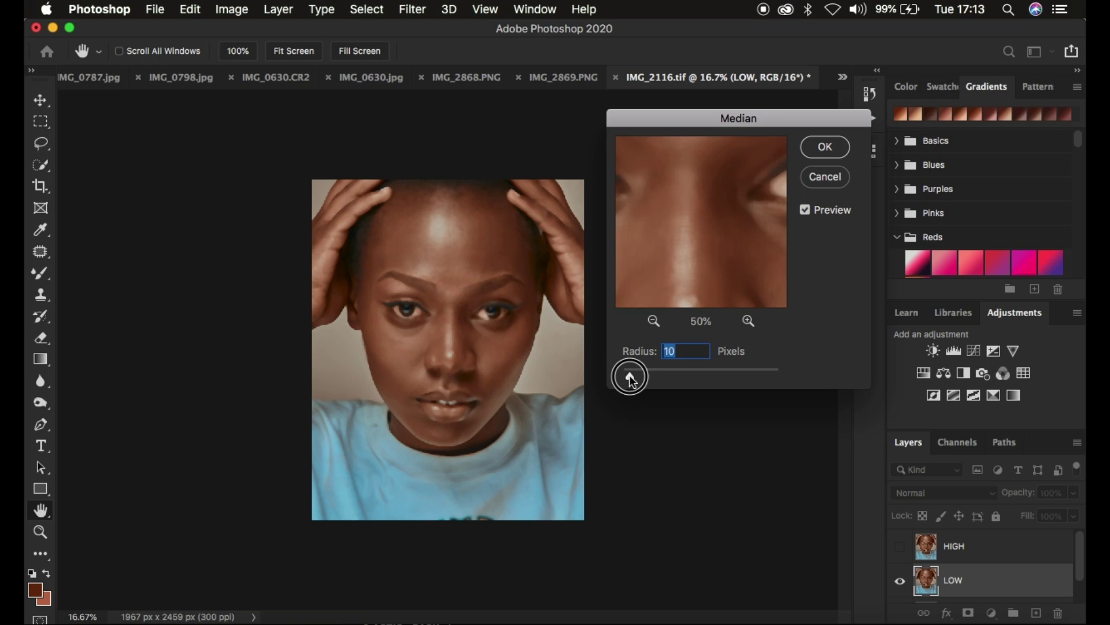
drag(630, 374, 631, 374)
Step: Examine the blurred nose, lips, eyes and forehead in the Median preview at 50% down to 17% magnification
drag(701, 265, 707, 168)
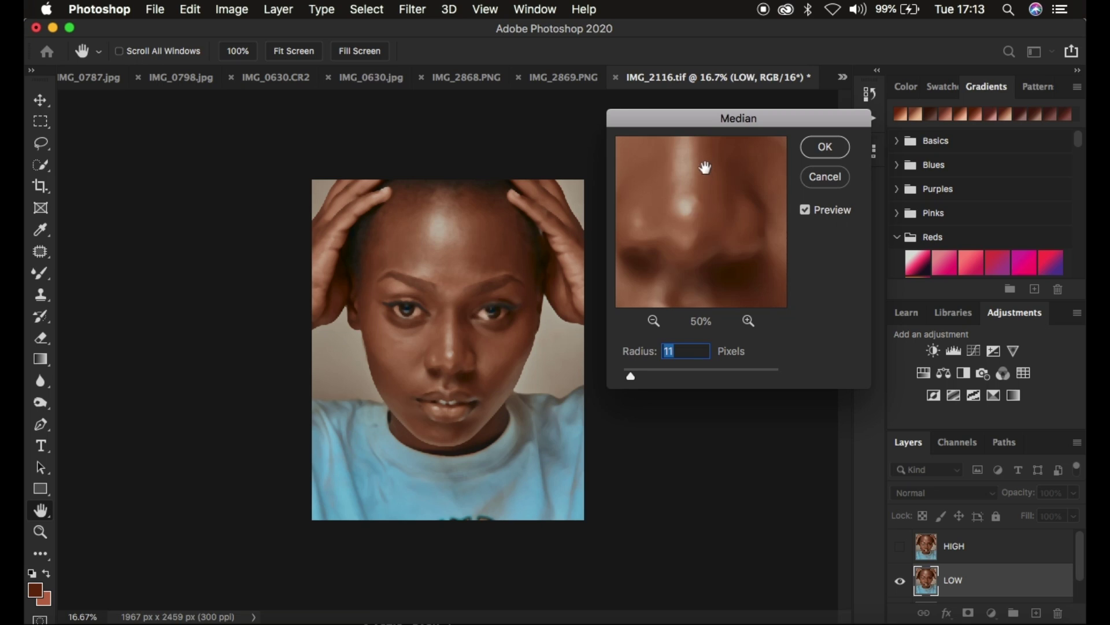
click(707, 220)
drag(707, 220, 706, 154)
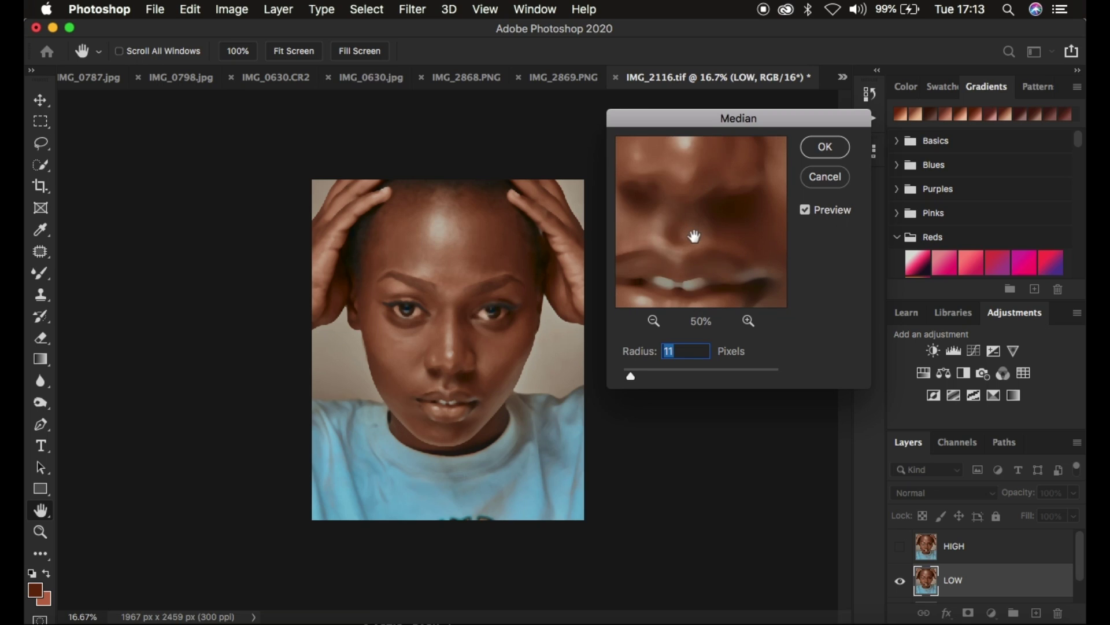
click(657, 328)
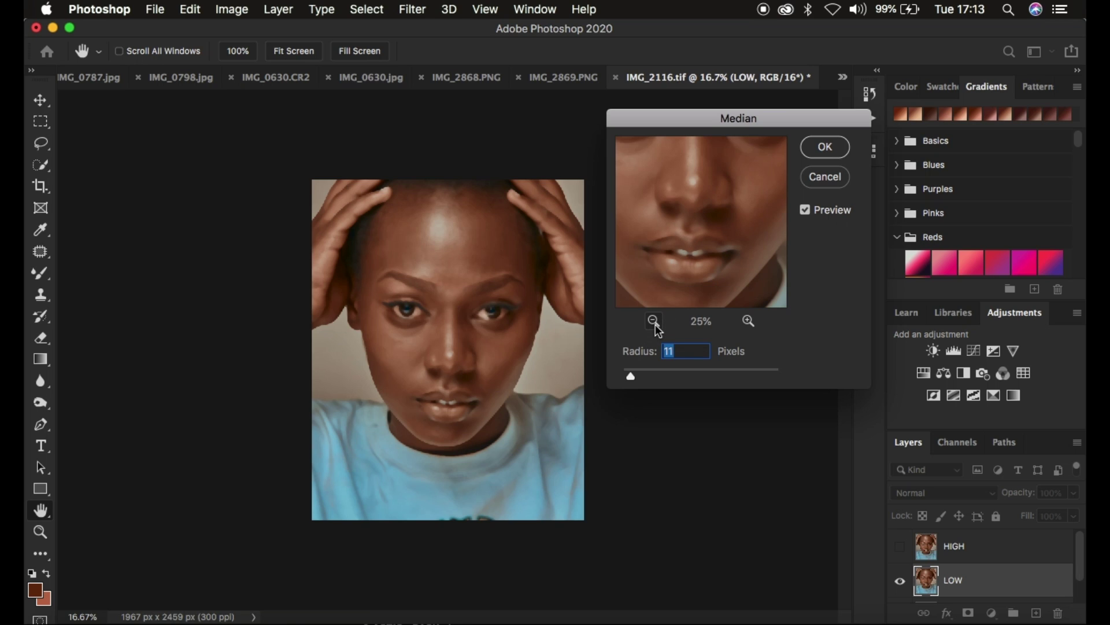
click(657, 329)
drag(731, 173, 683, 192)
click(705, 254)
drag(706, 255, 720, 220)
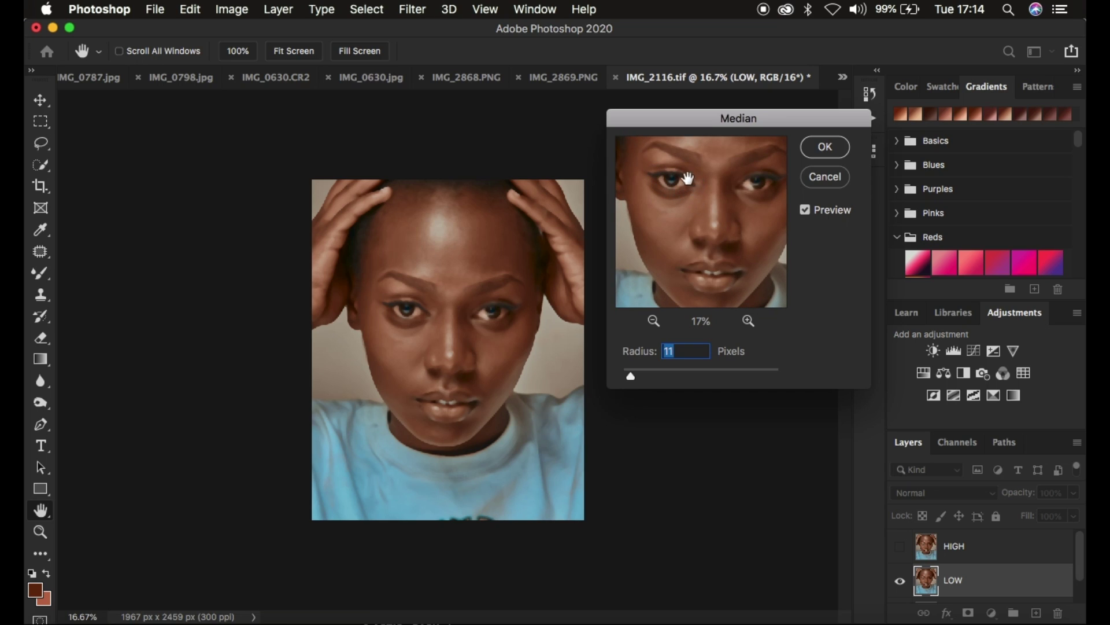
click(716, 233)
drag(716, 233, 696, 283)
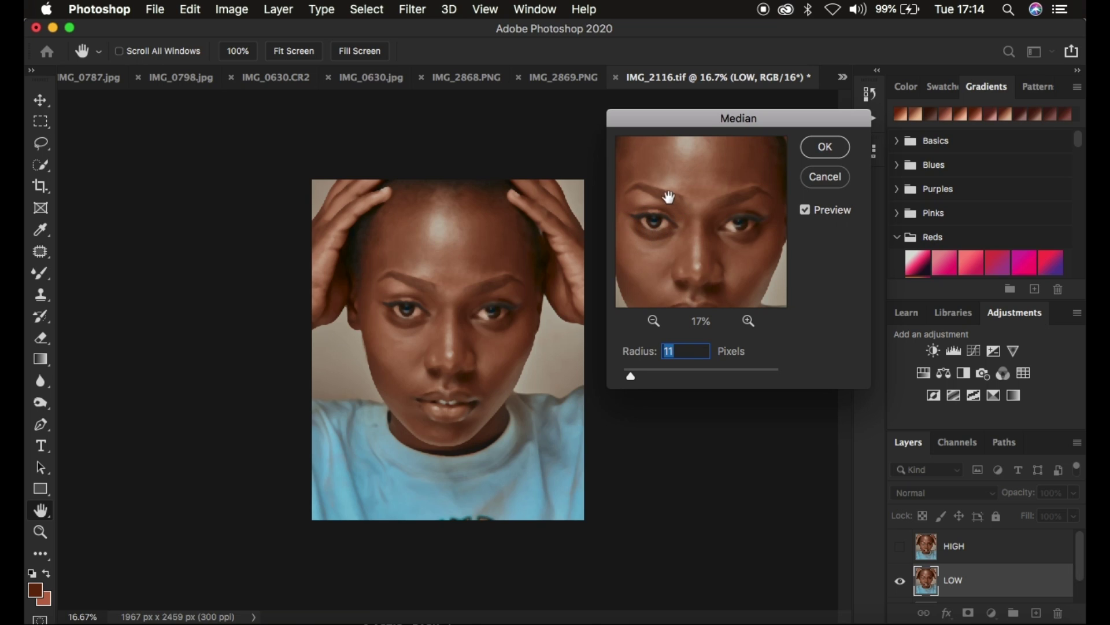
drag(720, 252, 720, 206)
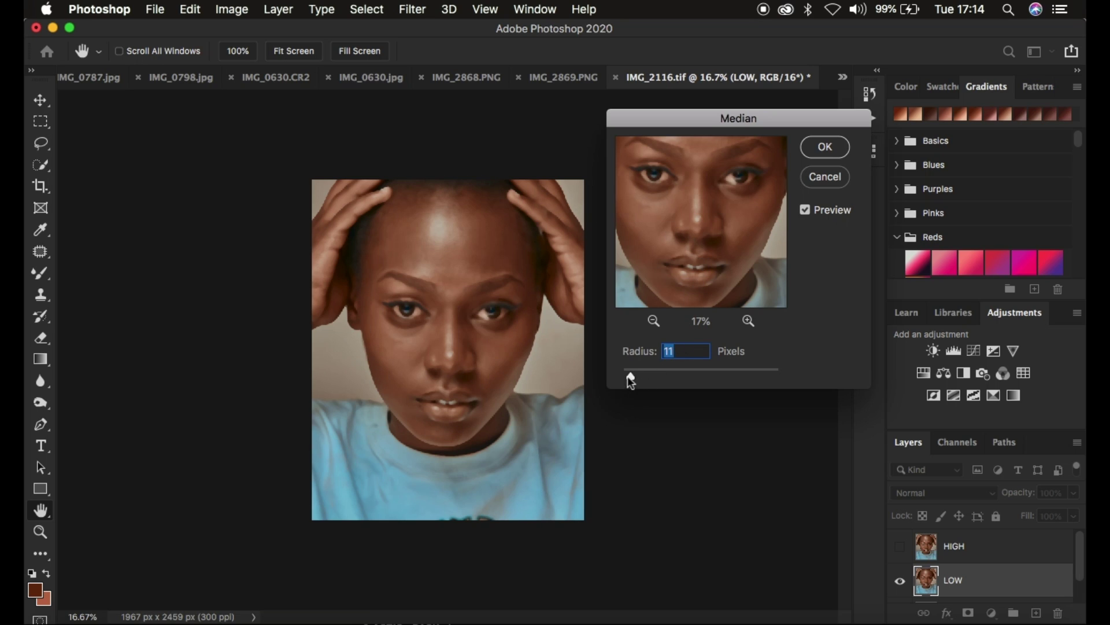
drag(696, 186, 699, 267)
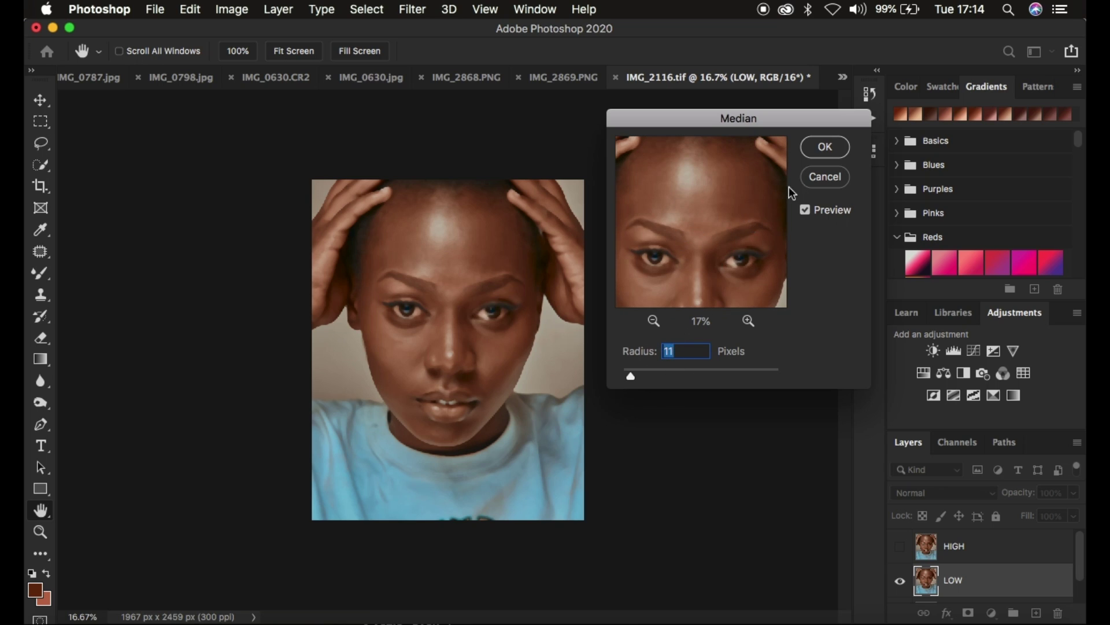
Step: Apply the Median filter to the LOW layer, and select the HIGH layer and make it visible
click(824, 151)
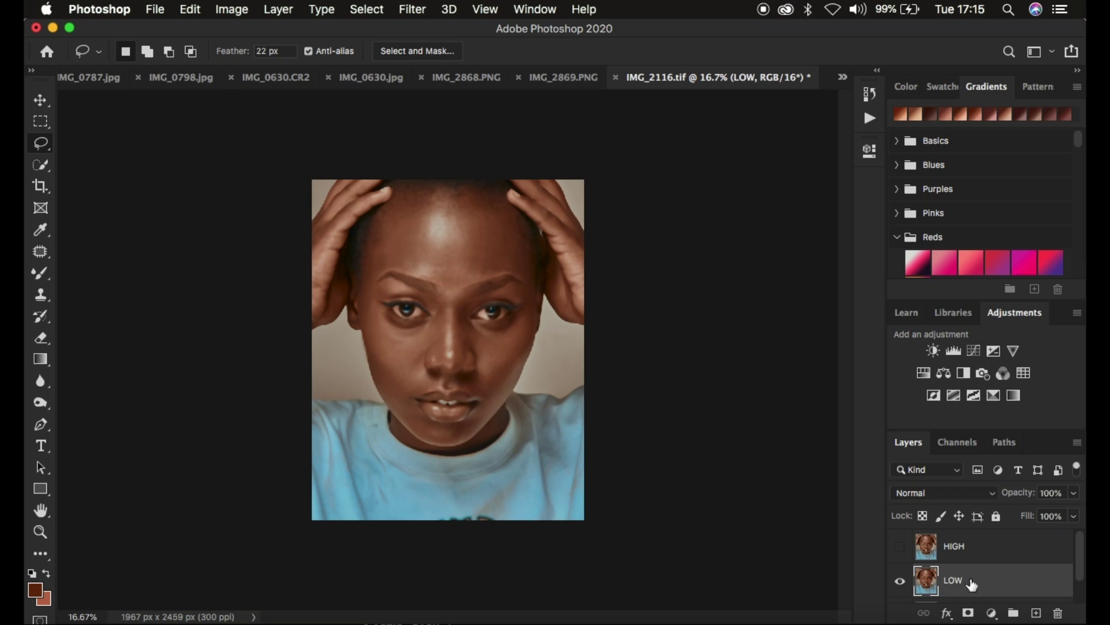
click(980, 549)
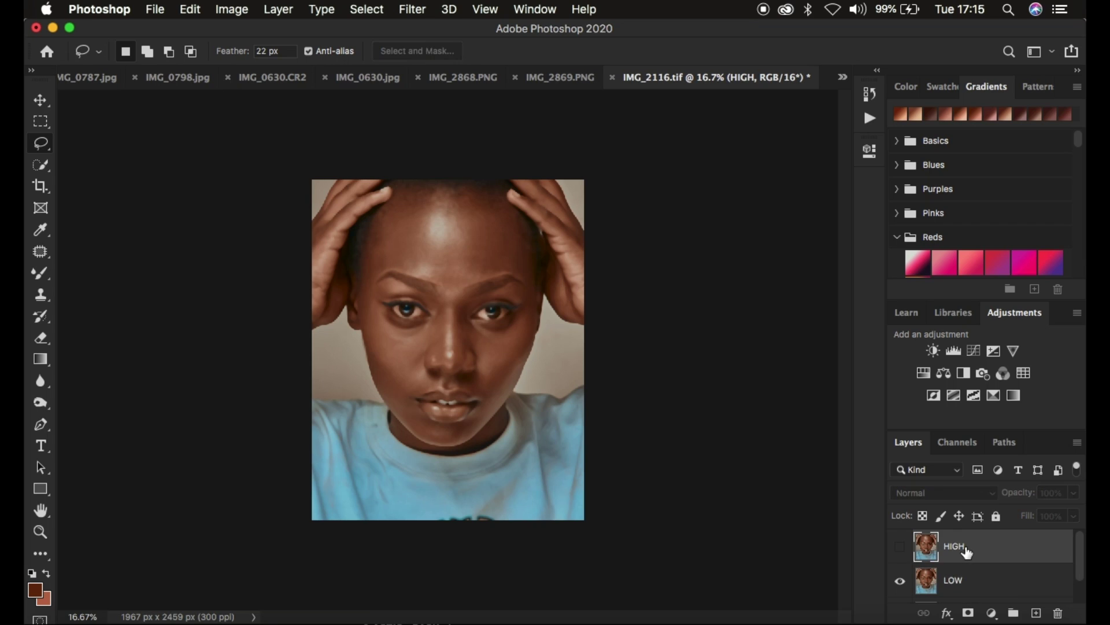
click(901, 547)
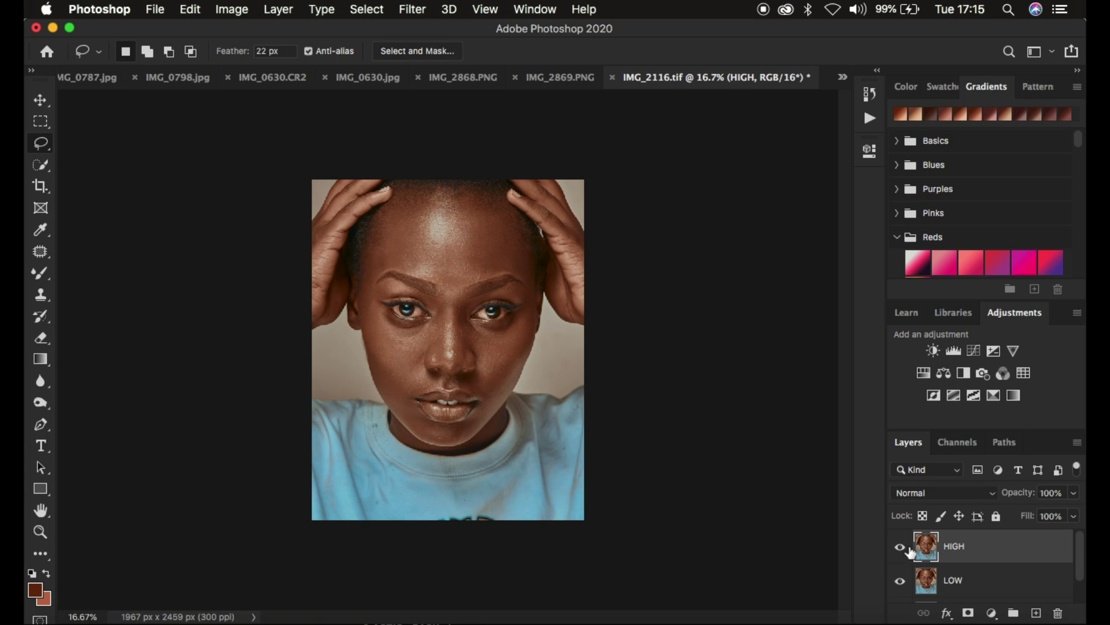
Step: Open Apply Image for the HIGH layer, with LOW as the source layer and RGB as the channel
click(233, 12)
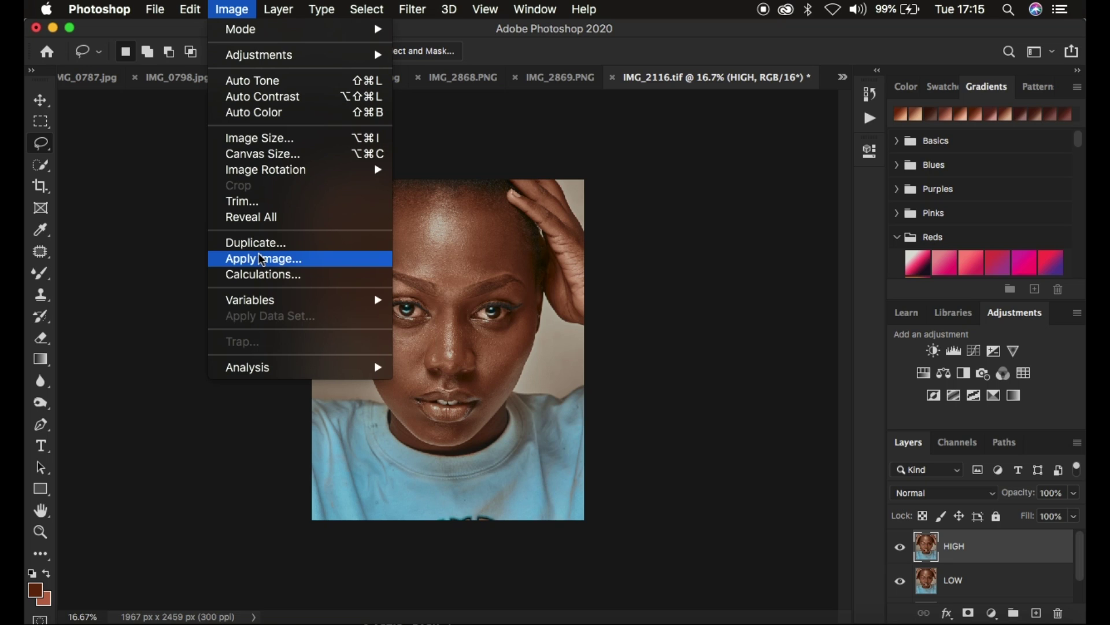
click(262, 260)
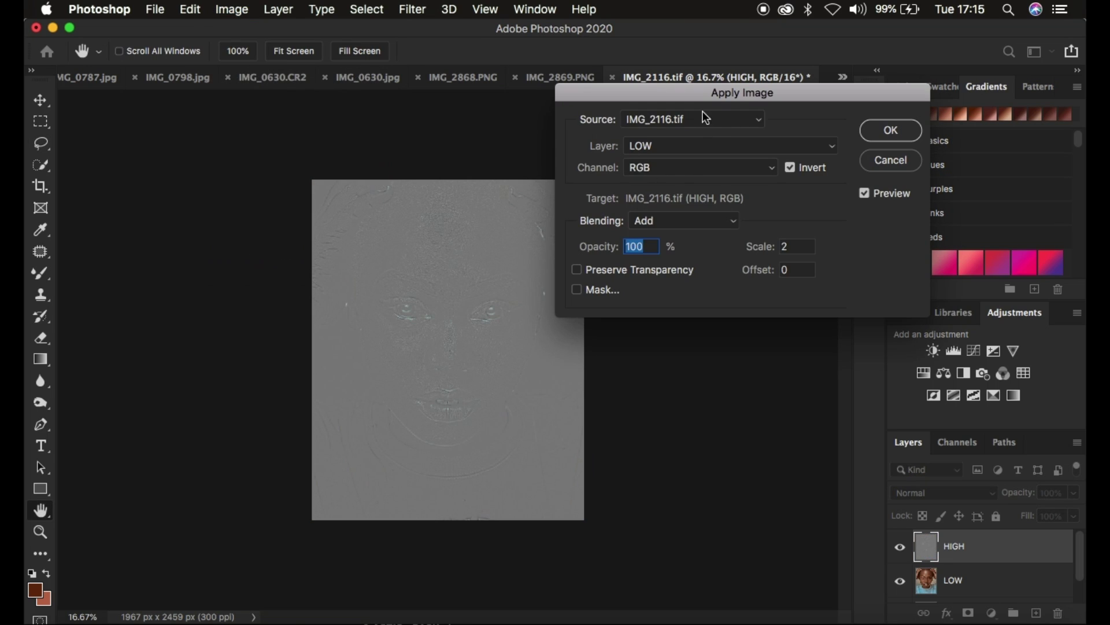
drag(703, 93, 723, 158)
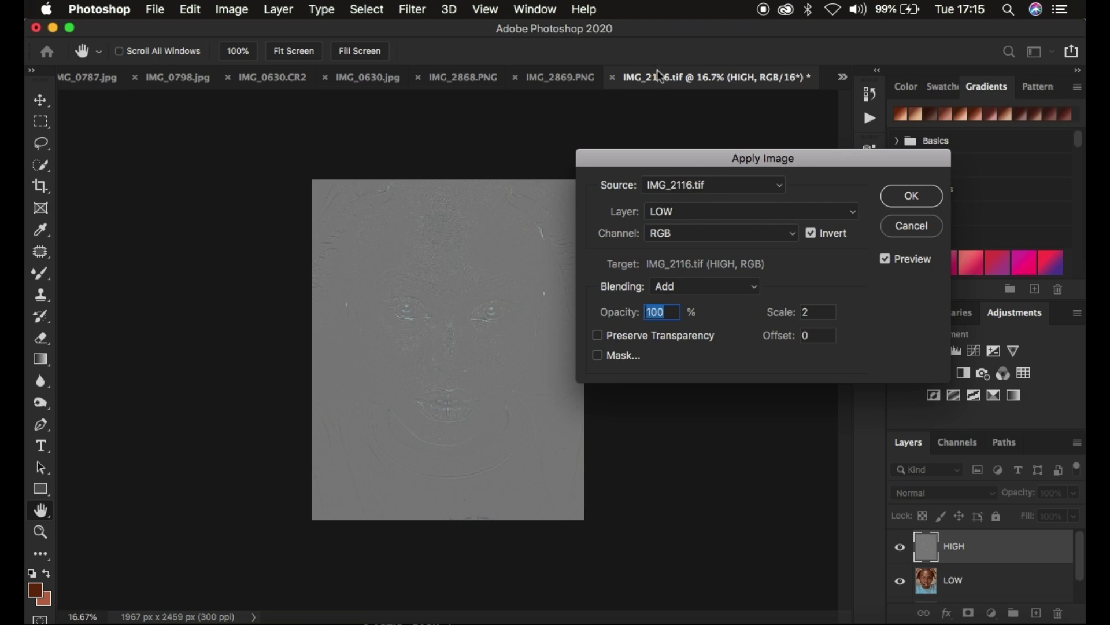
click(677, 212)
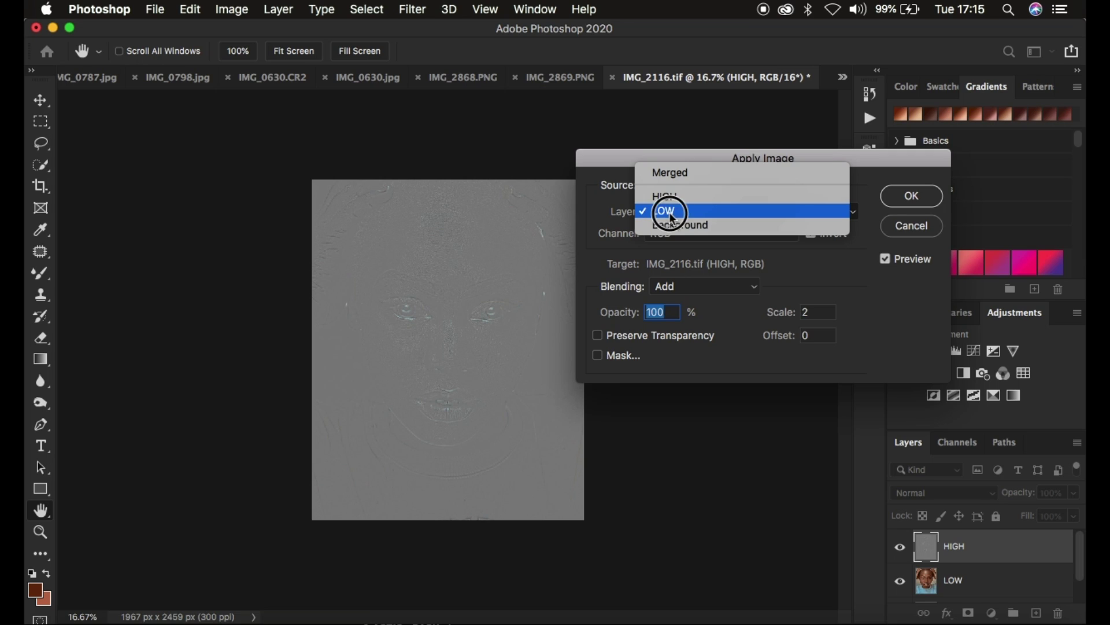
click(668, 213)
click(686, 240)
click(682, 233)
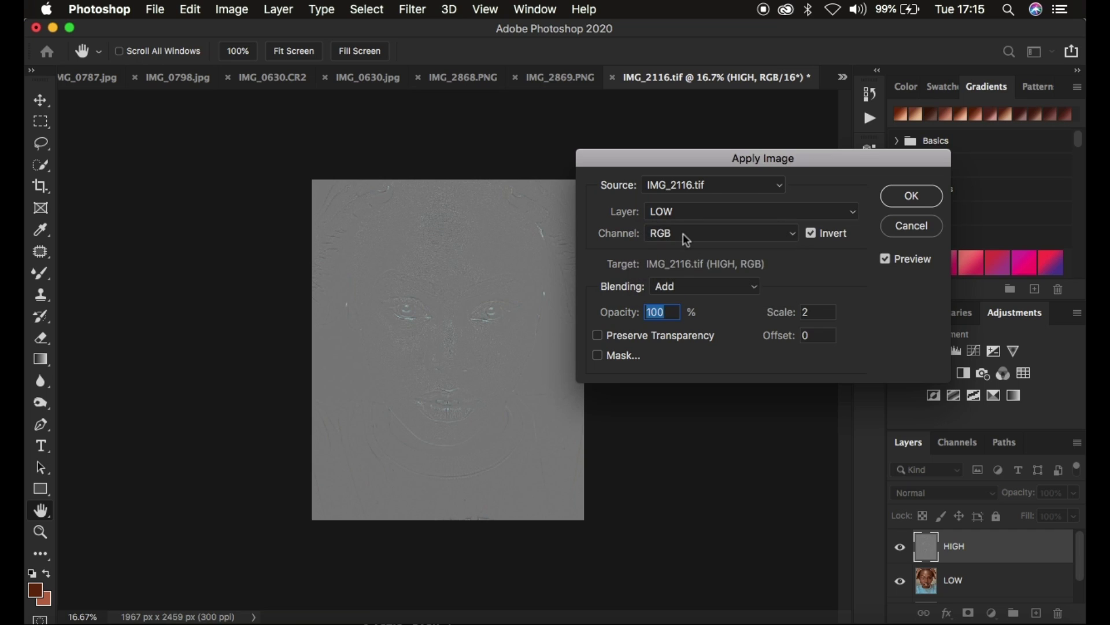
Step: Try Subtract blending with Invert turned off in Apply Image, keeping the LOW layer and RGB channel as the source
click(811, 233)
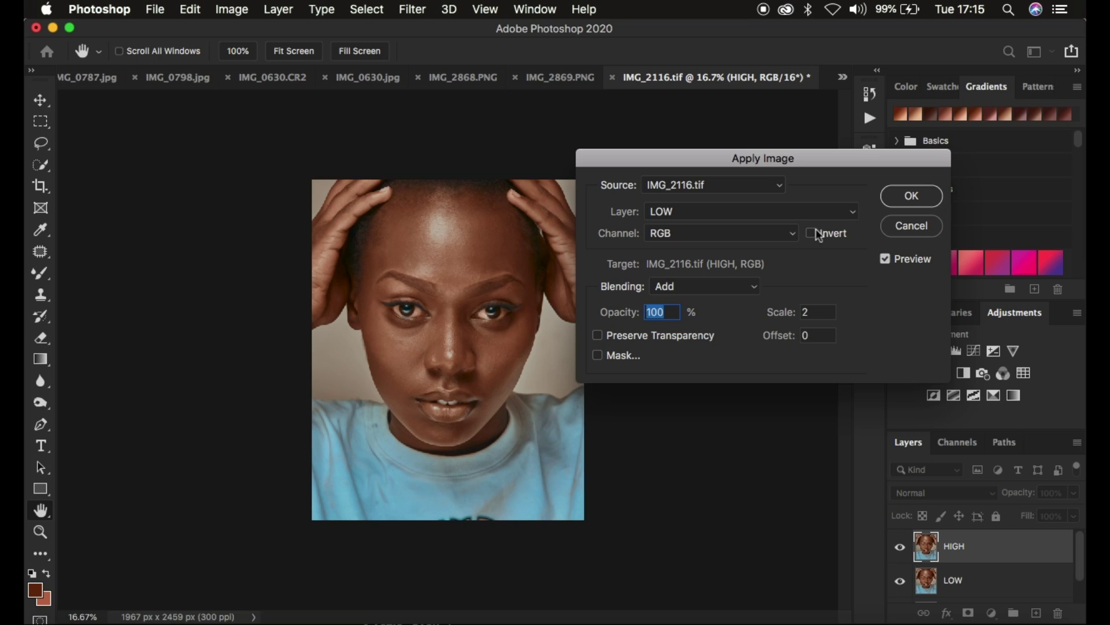
click(685, 289)
click(684, 302)
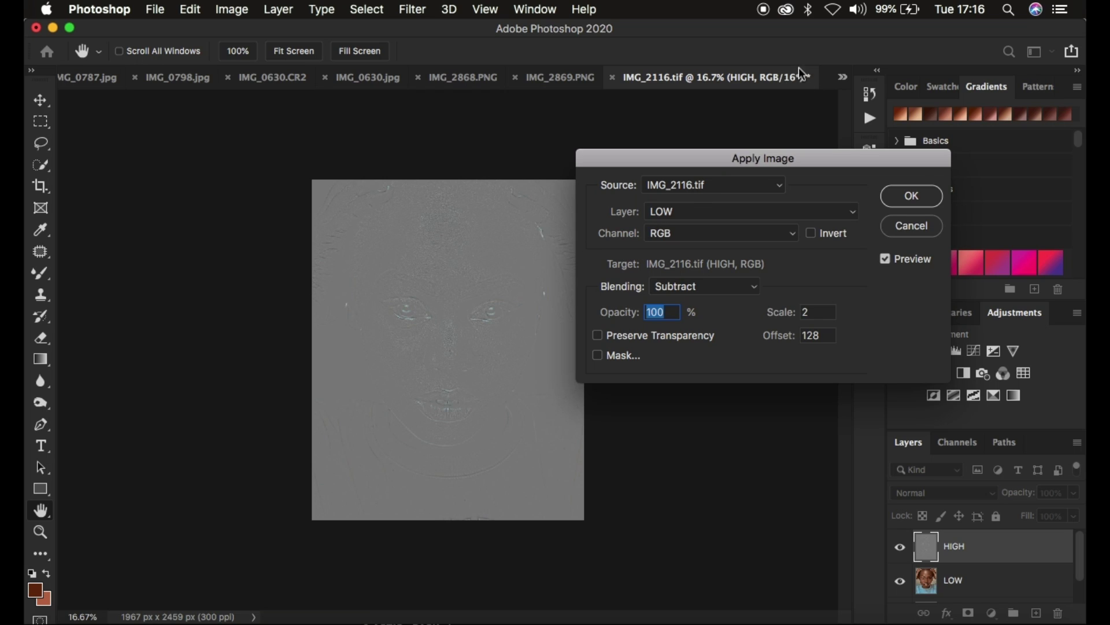
click(683, 220)
click(684, 213)
click(686, 233)
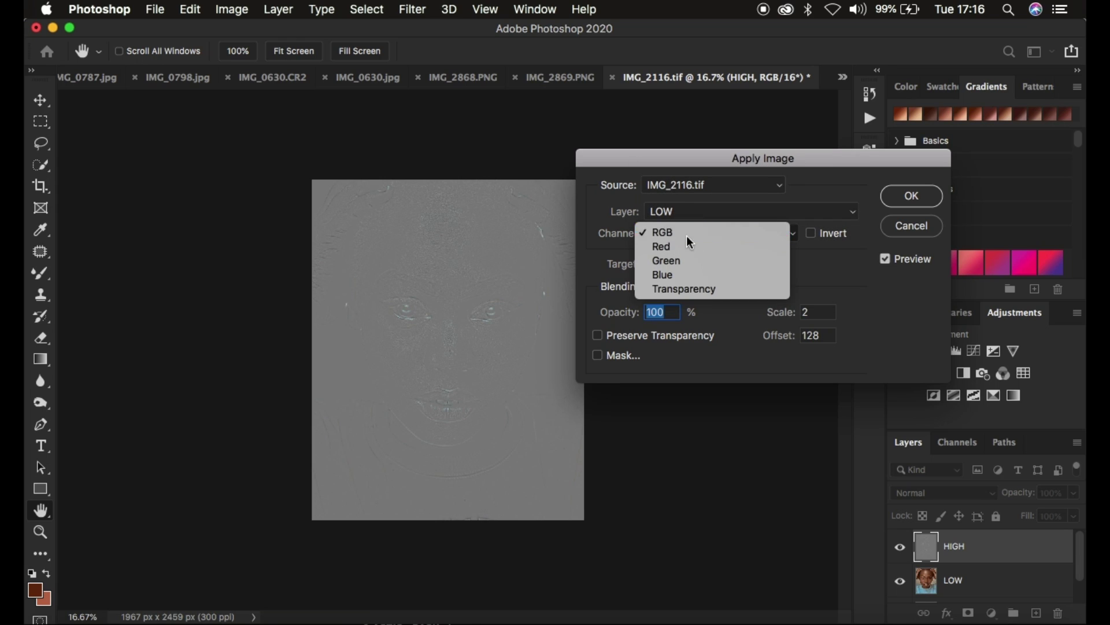
click(690, 243)
Step: Set the Apply Image blending to Add with Invert enabled and apply it to the HIGH layer
click(688, 290)
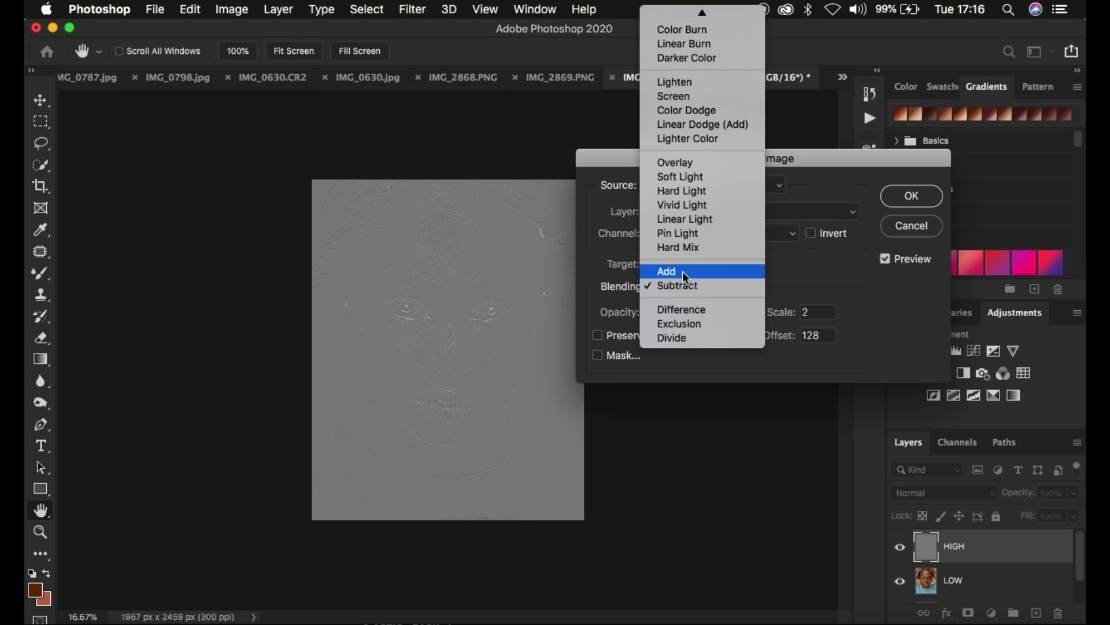
click(682, 271)
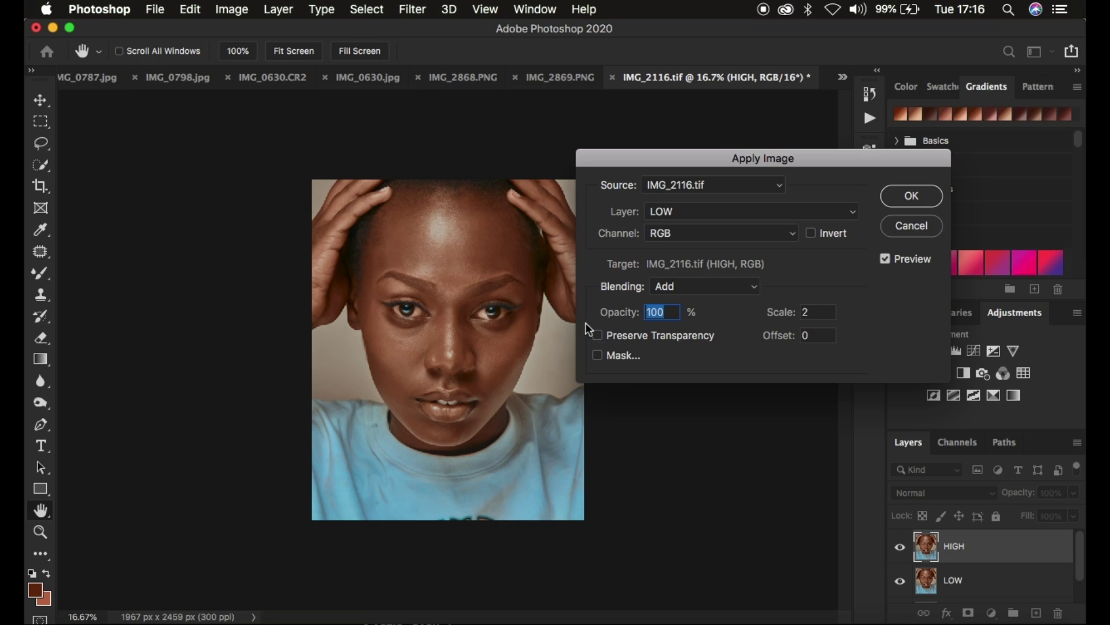
click(812, 234)
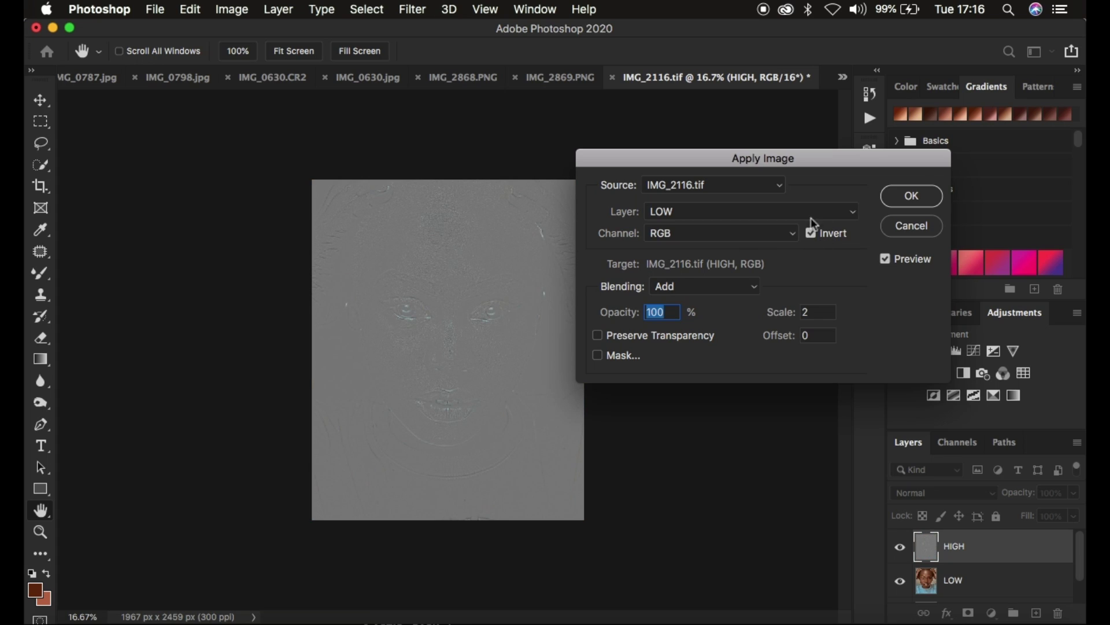
click(908, 197)
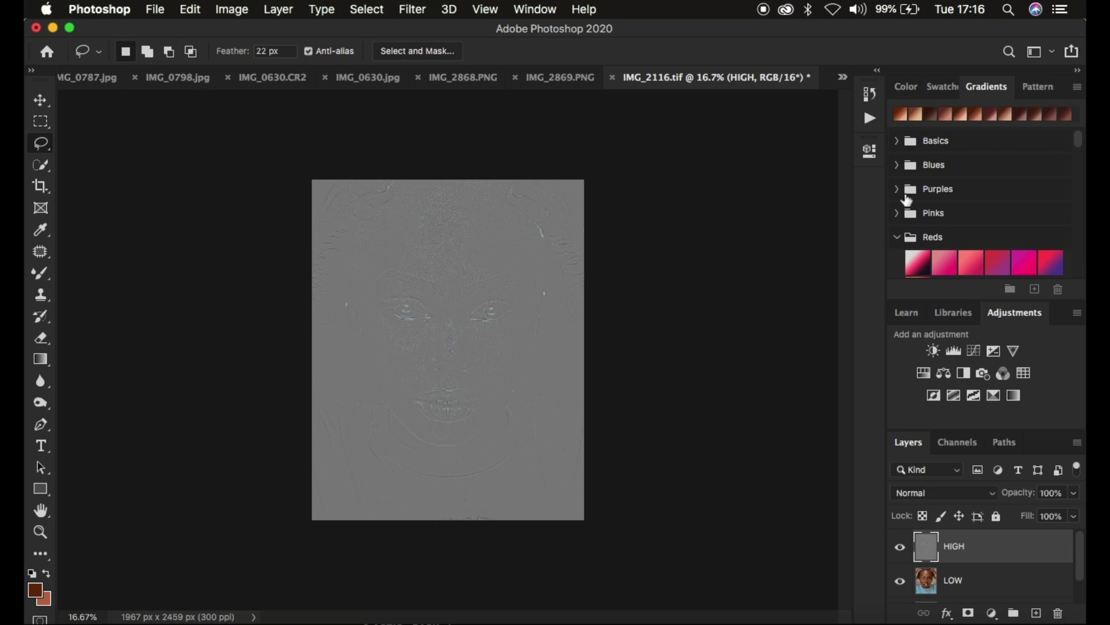
Step: Set the HIGH layer's blend mode to Linear Light
click(923, 496)
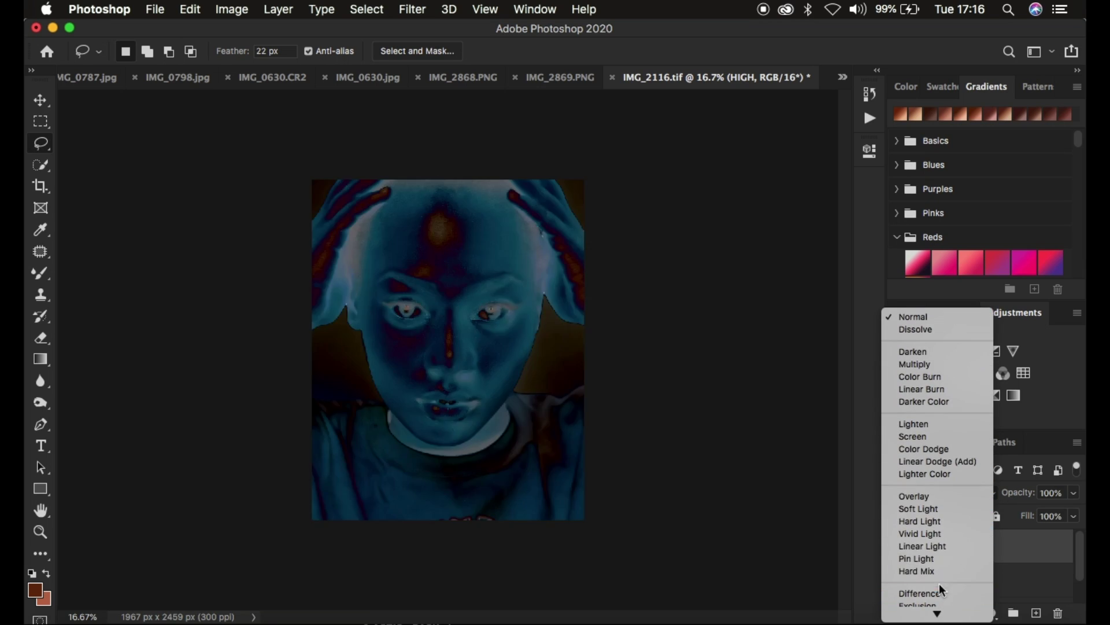
click(932, 545)
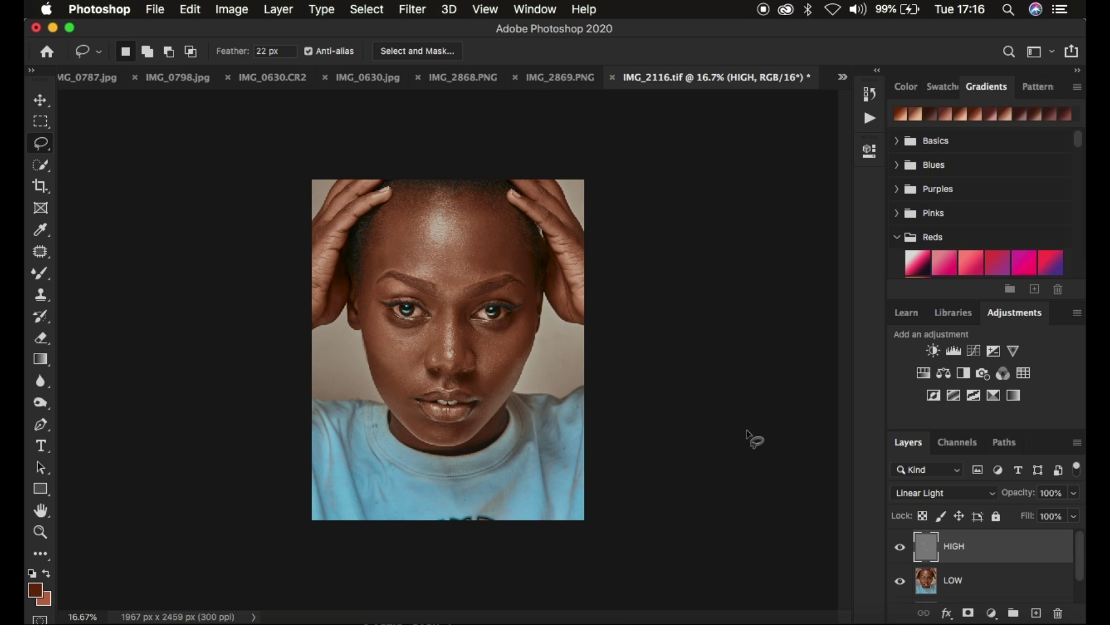
Step: Group the HIGH and LOW layers and name the group freq sep
shift+click(1006, 584)
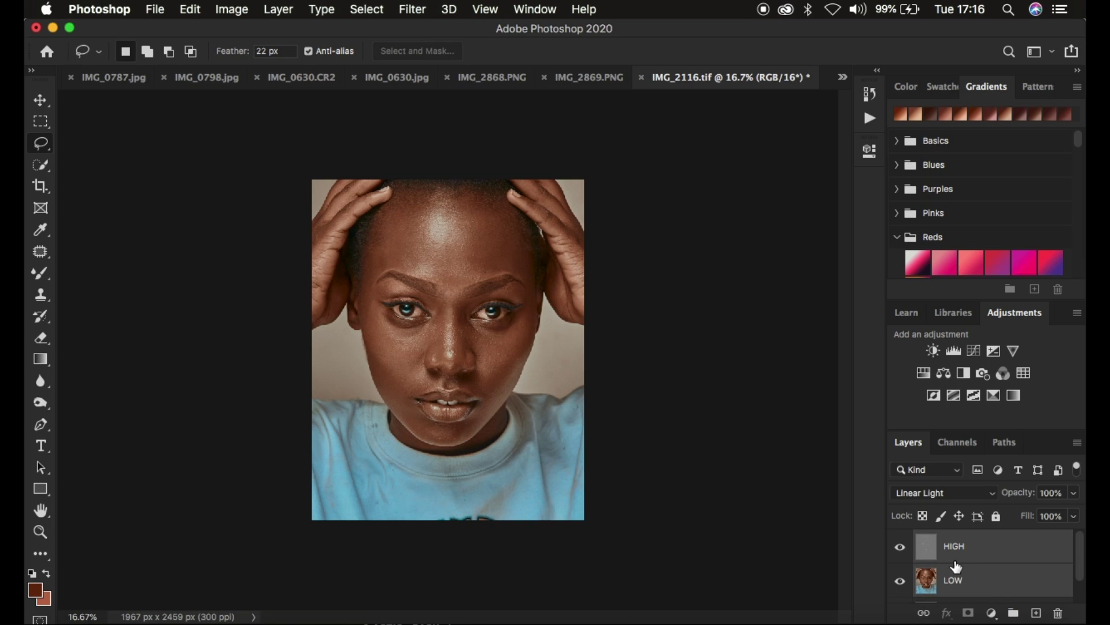
key(super+g)
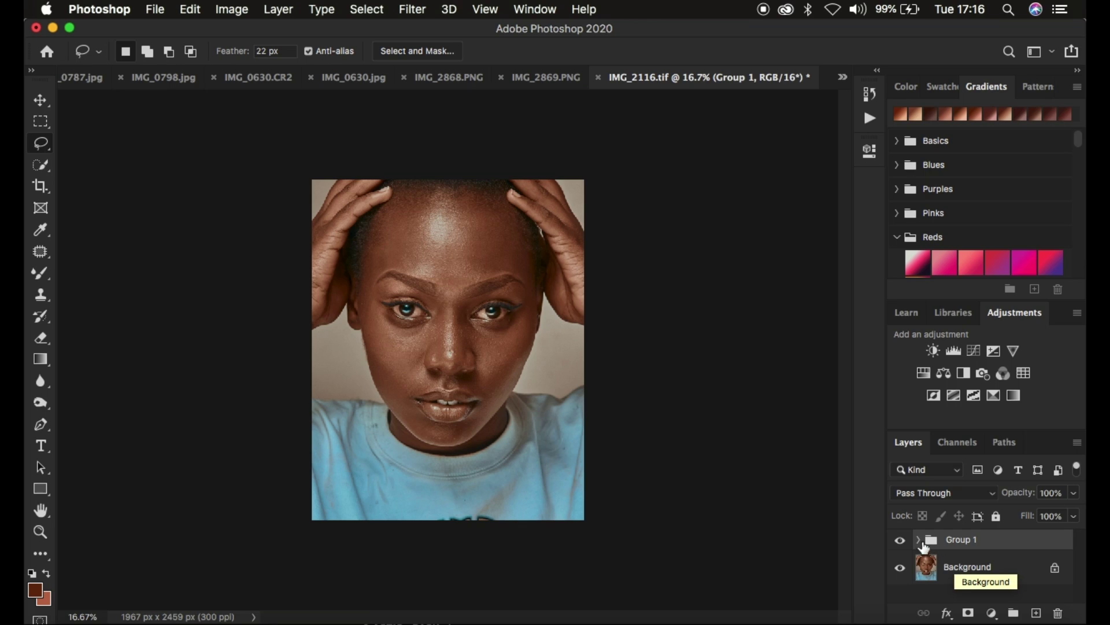
double_click(959, 539)
text(fr)
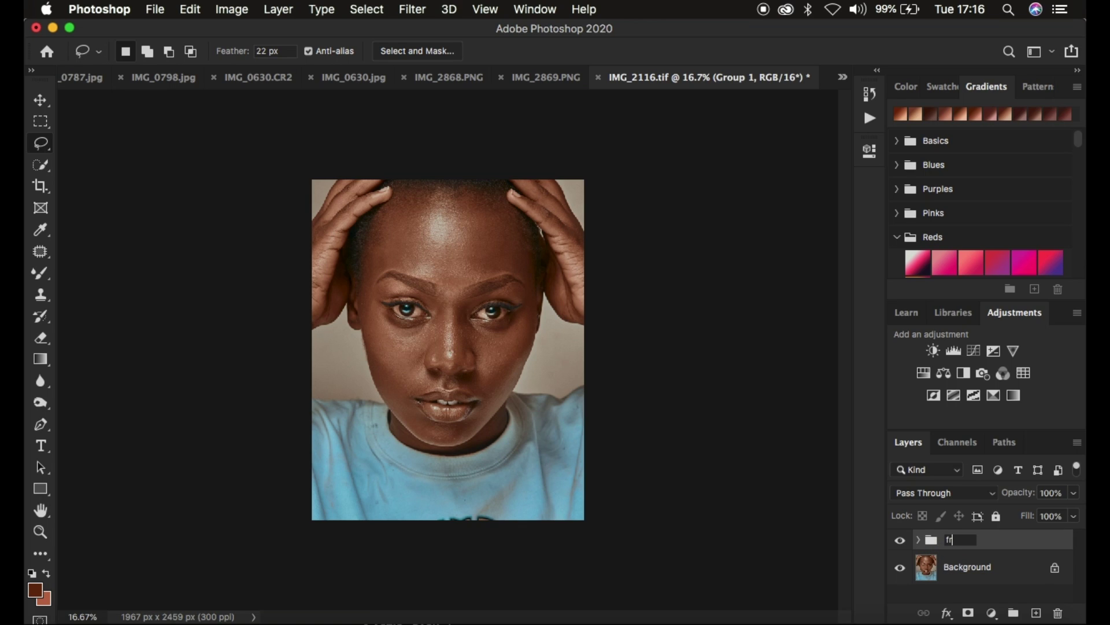
text(eq sep)
key(Return)
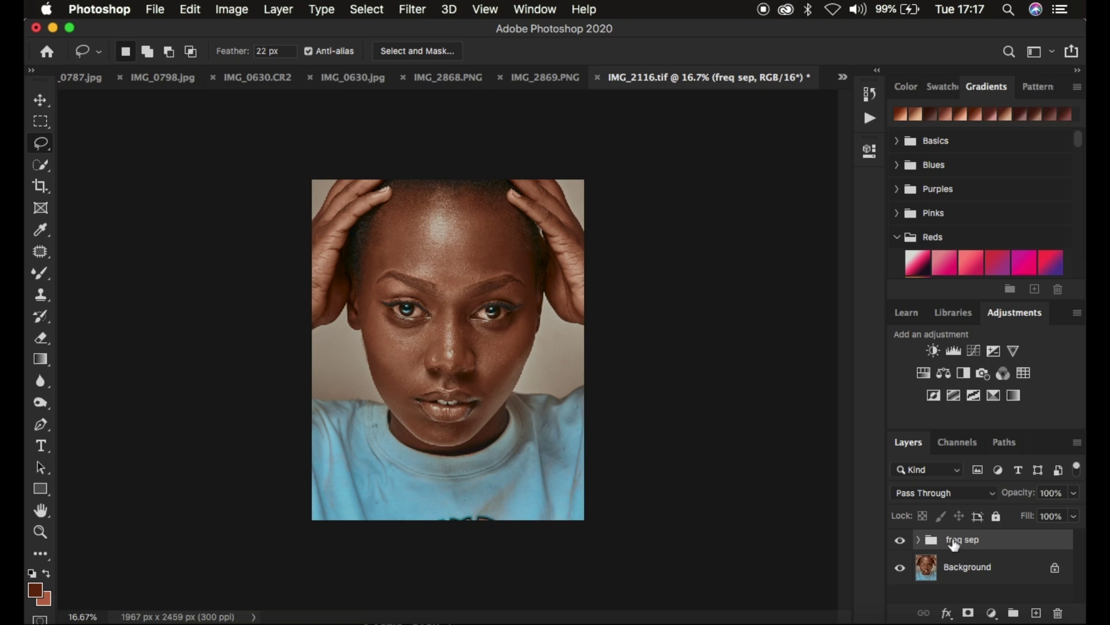
Step: Compare the portrait with the freq sep group hidden and shown, and check the Background layer's visibility
click(900, 542)
click(900, 541)
click(900, 542)
click(900, 542)
click(901, 542)
click(901, 542)
click(899, 568)
click(900, 568)
Step: Select the LOW layer inside the freq sep group and activate the Mixer Brush tool
click(919, 541)
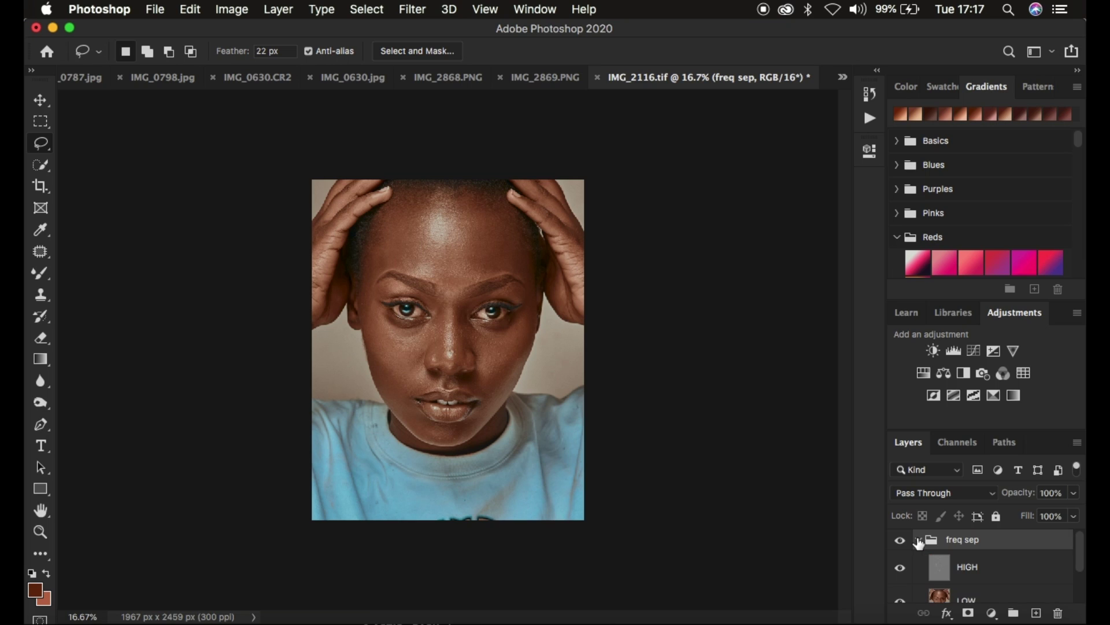
click(977, 599)
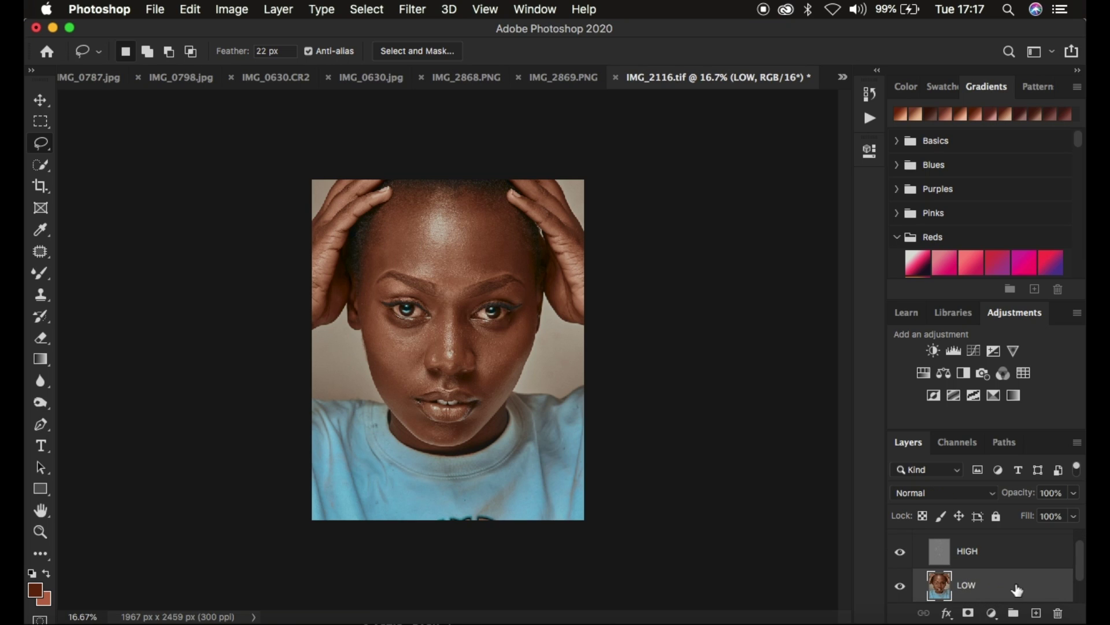
key(super+equal)
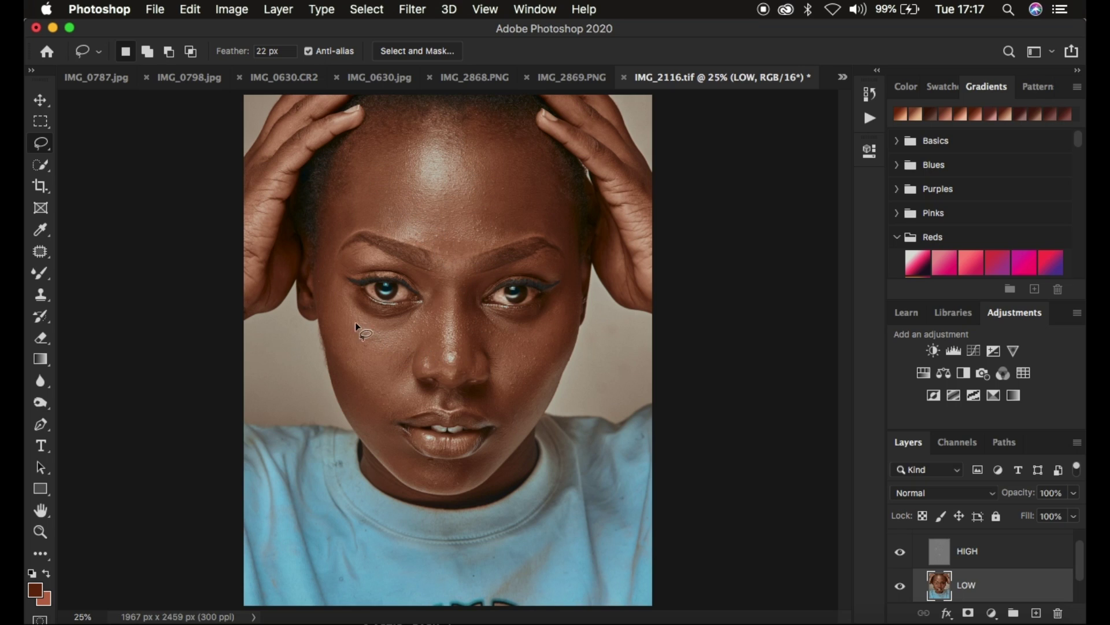
click(40, 274)
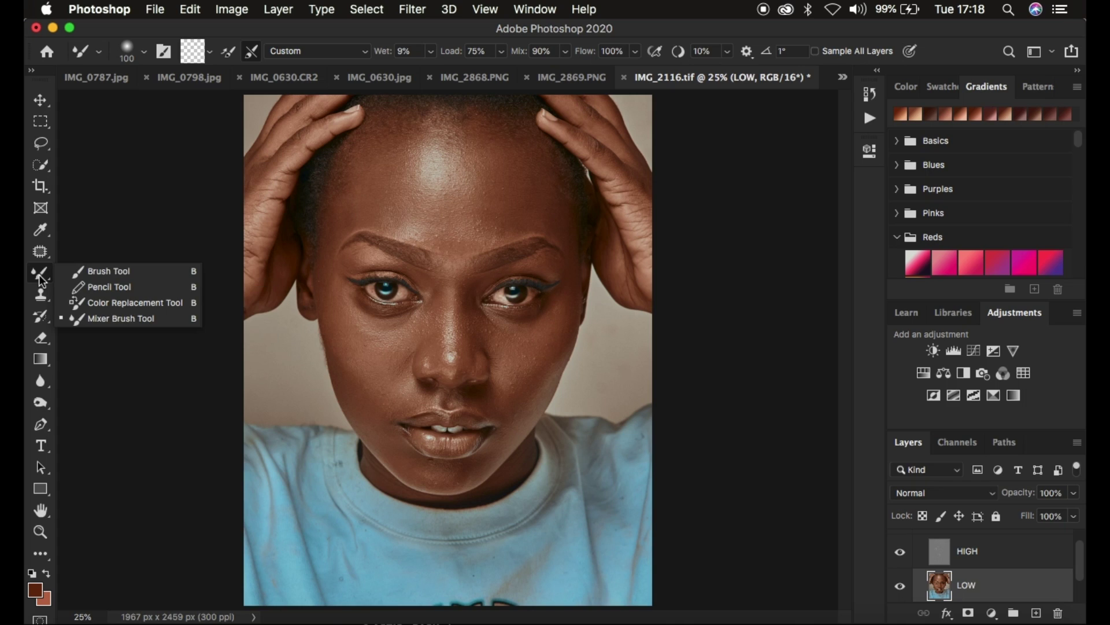
click(111, 318)
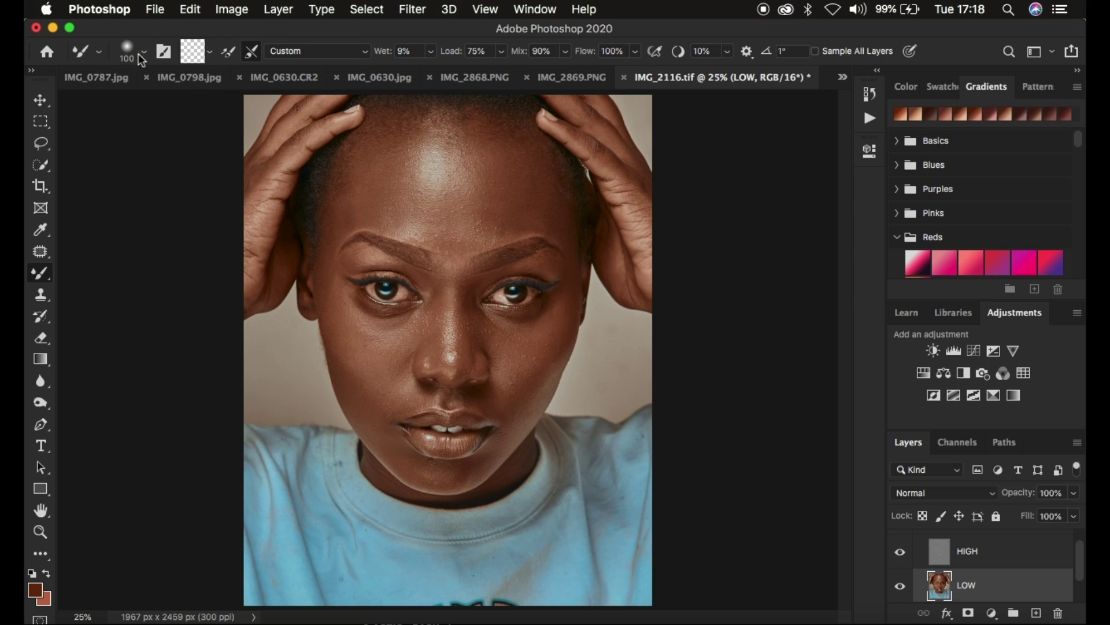
Step: Review the Mixer Brush preset and tip settings, and clean the paint from the brush
click(99, 53)
click(99, 53)
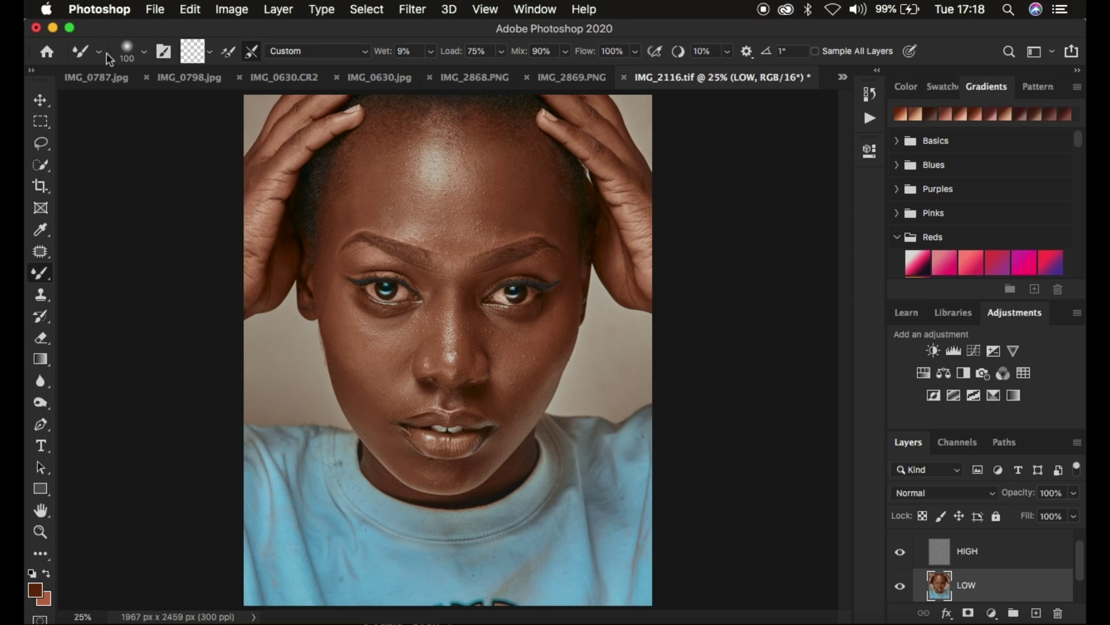
click(145, 52)
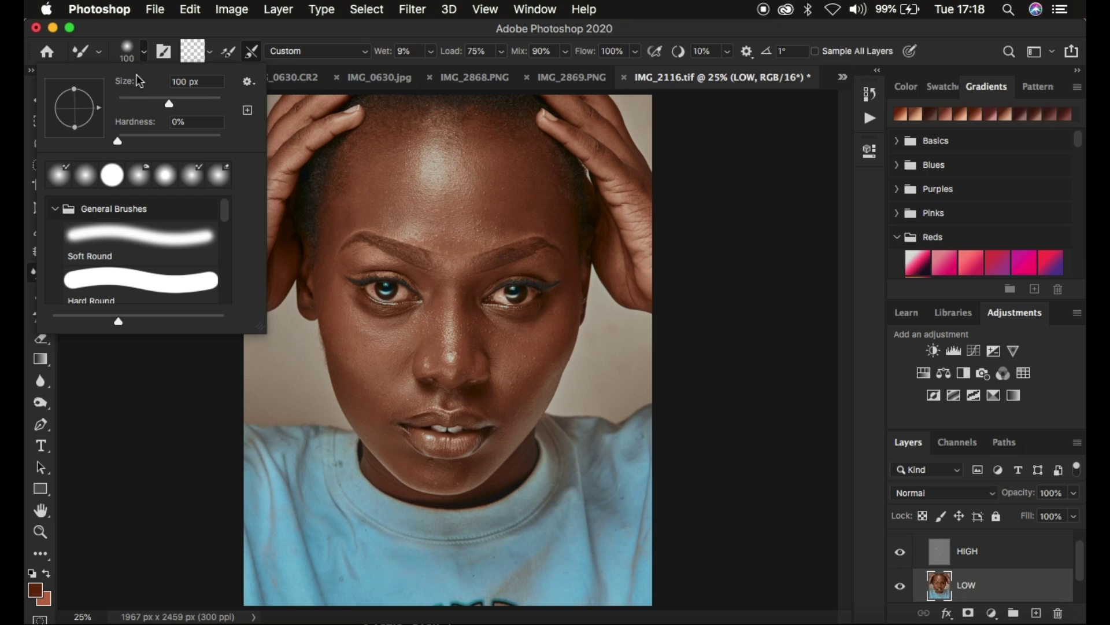
click(144, 52)
click(209, 52)
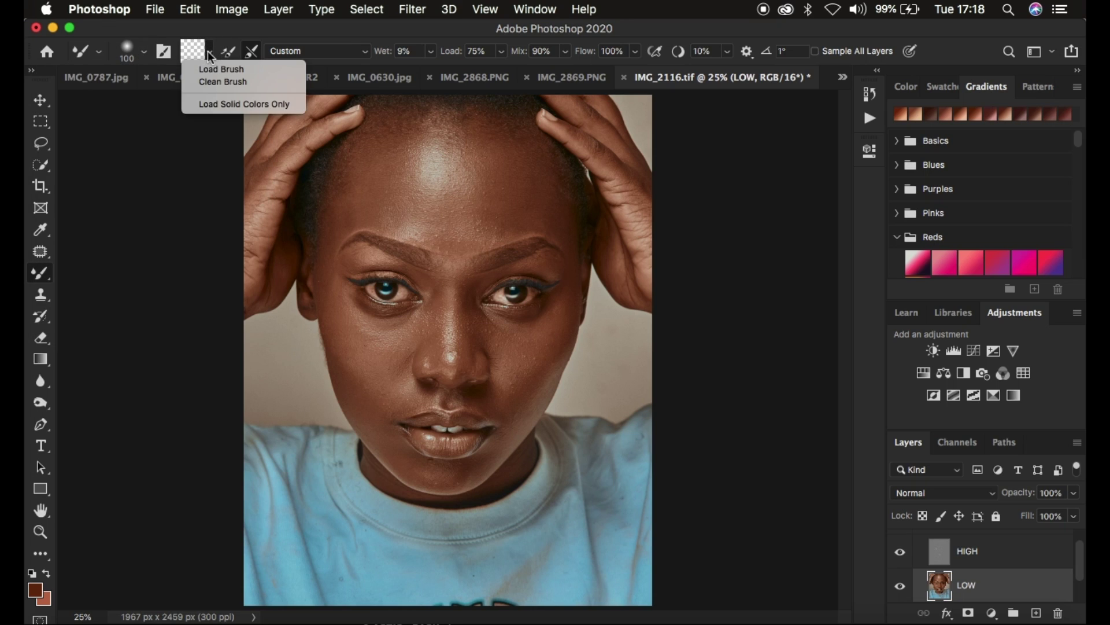
click(217, 85)
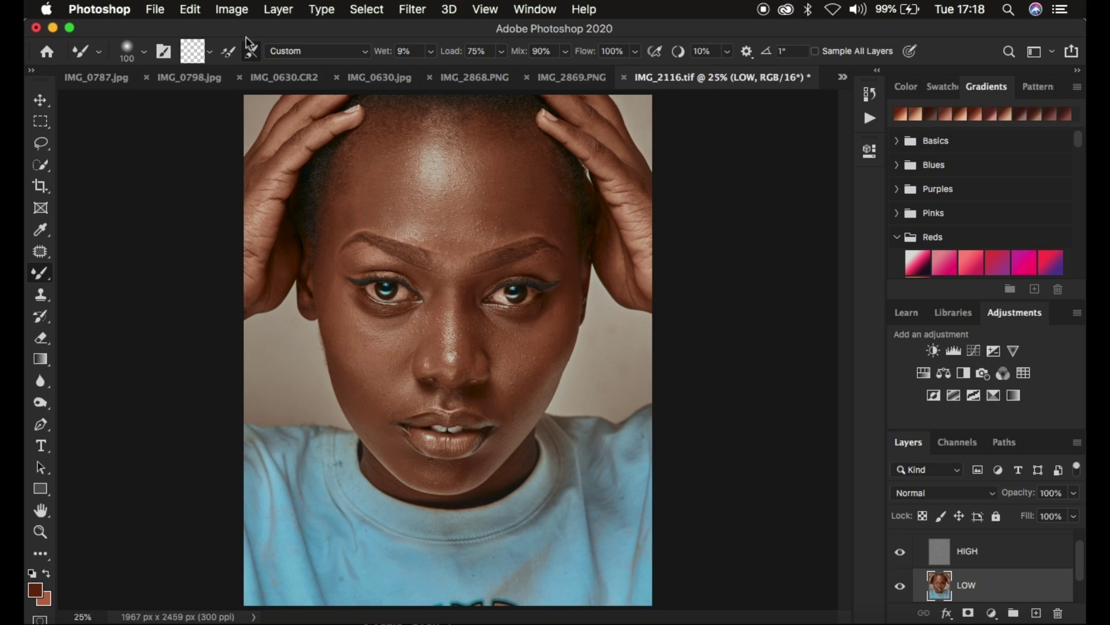
click(256, 45)
Step: Hide the HIGH layer and start blending the forehead on the LOW layer with the Mixer Brush at about 250 px
click(900, 551)
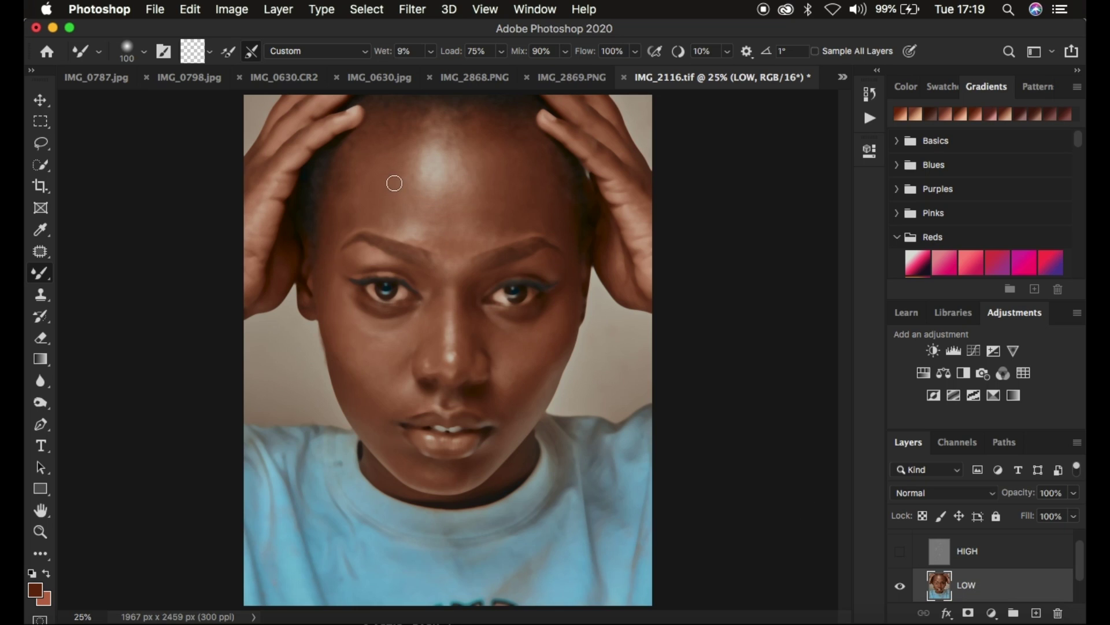
key(bracketright)
key(bracketright)
key(bracketright)
key(bracketright)
key(bracketright)
key(bracketleft)
key(bracketleft)
key(bracketleft)
key(bracketleft)
key(bracketleft)
key(bracketright)
key(bracketright)
key(bracketright)
key(bracketright)
key(bracketleft)
key(bracketleft)
key(bracketleft)
key(bracketleft)
key(bracketleft)
key(bracketright)
key(bracketright)
key(bracketright)
key(bracketright)
key(bracketright)
key(bracketright)
drag(468, 154, 482, 191)
mouse_move(482, 190)
mouse_down()
mouse_move(457, 136)
mouse_move(472, 141)
mouse_move(483, 216)
mouse_move(480, 179)
mouse_move(460, 148)
mouse_move(431, 136)
mouse_move(452, 134)
mouse_move(485, 194)
mouse_up()
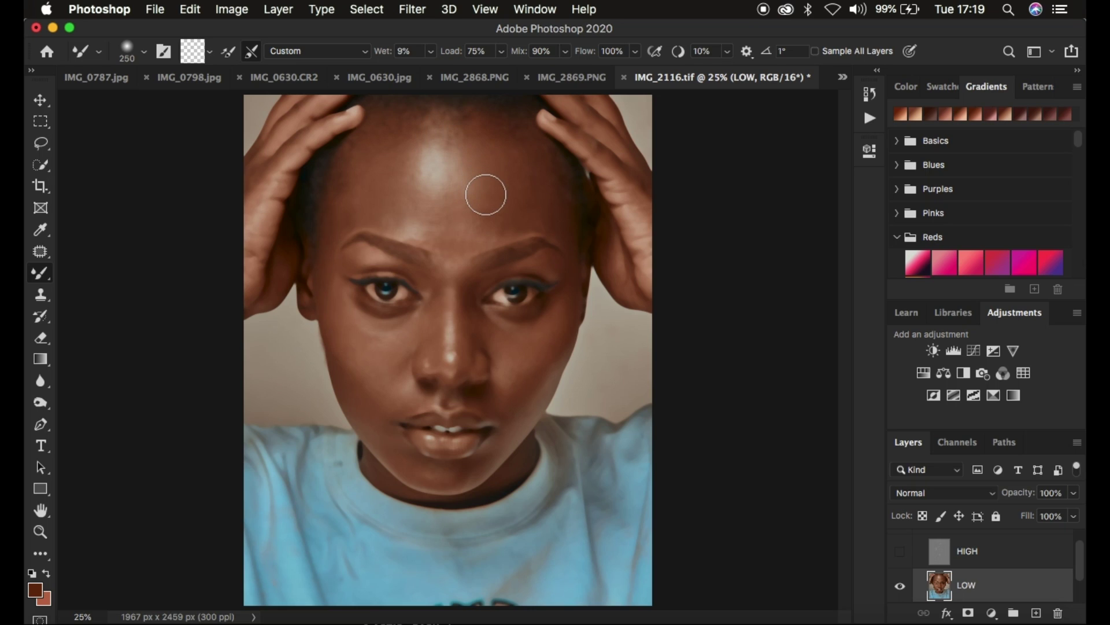
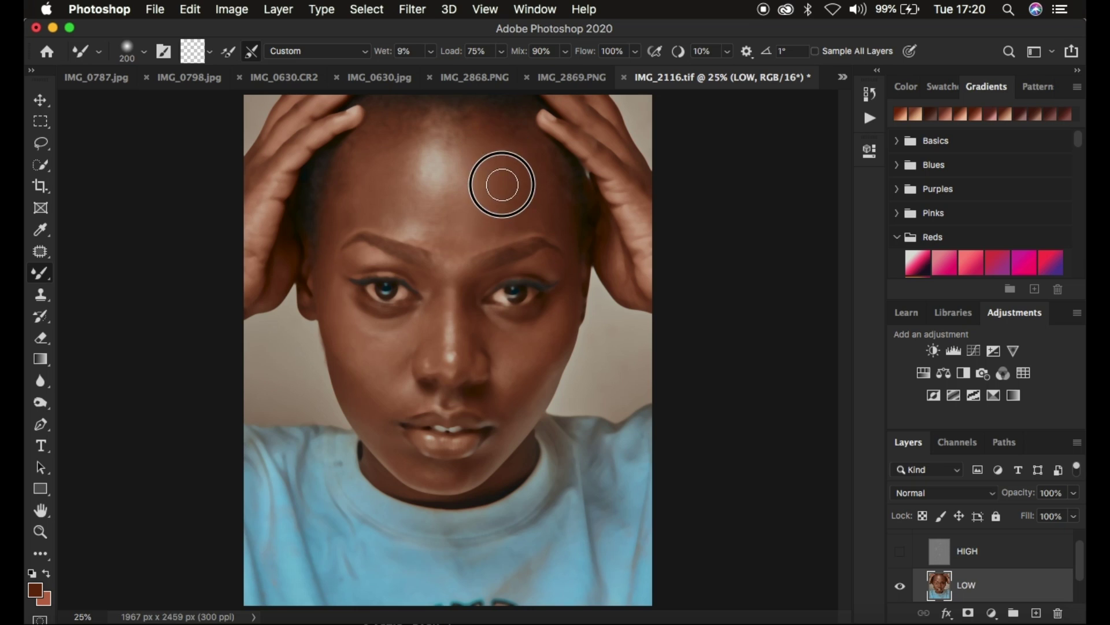
Step: Blend the remaining forehead tones around the highlight and above the brows on the LOW layer, using brush sizes of 200 and 150 px
mouse_move(483, 234)
mouse_down()
mouse_move(504, 162)
mouse_move(517, 155)
mouse_move(538, 215)
mouse_move(527, 216)
mouse_move(541, 214)
mouse_move(529, 185)
mouse_move(545, 196)
mouse_move(538, 180)
mouse_move(562, 232)
mouse_move(534, 212)
mouse_move(538, 195)
mouse_move(503, 159)
mouse_up()
drag(355, 170, 350, 191)
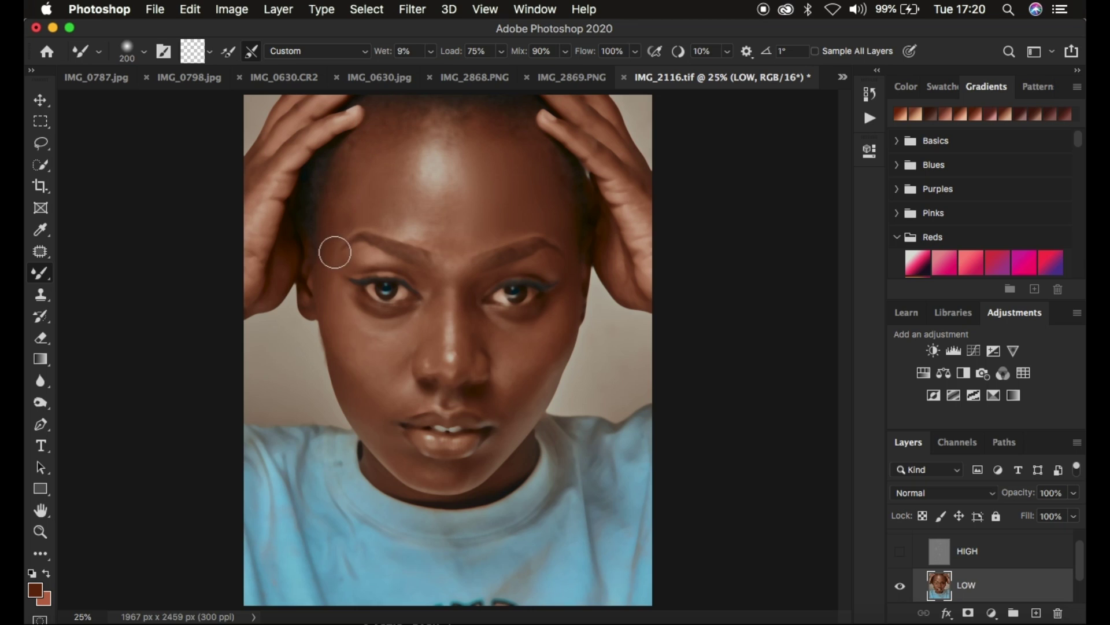
mouse_move(350, 179)
mouse_down()
mouse_move(351, 219)
mouse_move(376, 162)
mouse_move(391, 223)
mouse_move(399, 181)
mouse_move(384, 190)
mouse_move(399, 174)
mouse_up()
mouse_move(461, 156)
mouse_down()
mouse_move(475, 181)
mouse_move(461, 248)
mouse_move(399, 204)
mouse_move(391, 220)
mouse_move(416, 231)
mouse_move(354, 200)
mouse_move(322, 241)
mouse_move(407, 147)
mouse_move(411, 169)
mouse_move(454, 141)
mouse_move(490, 210)
mouse_move(438, 243)
mouse_move(418, 154)
mouse_move(418, 169)
mouse_up()
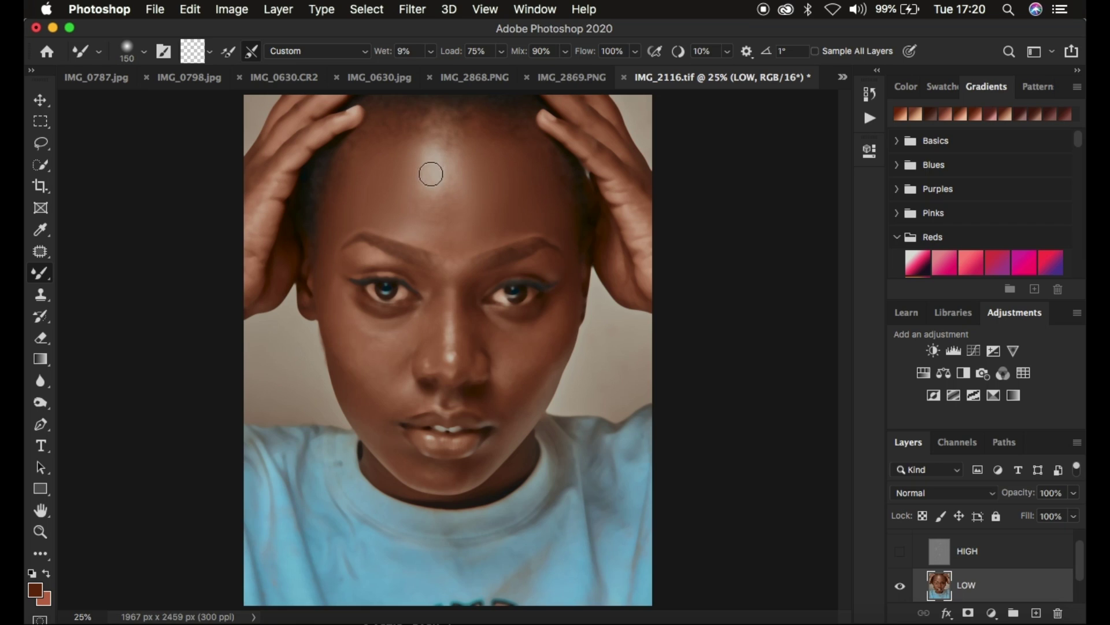
mouse_move(422, 149)
mouse_down()
mouse_move(423, 193)
mouse_move(458, 144)
mouse_move(459, 196)
mouse_move(436, 210)
mouse_move(442, 248)
mouse_move(401, 224)
mouse_move(433, 238)
mouse_move(454, 229)
mouse_move(471, 178)
mouse_move(462, 143)
mouse_move(453, 193)
mouse_move(422, 201)
mouse_move(441, 204)
mouse_move(449, 164)
mouse_move(474, 185)
mouse_move(474, 205)
mouse_move(384, 210)
mouse_move(405, 227)
mouse_move(352, 203)
mouse_move(343, 218)
mouse_up()
mouse_move(448, 144)
mouse_down()
mouse_move(454, 162)
mouse_move(495, 173)
mouse_move(498, 218)
mouse_move(570, 238)
mouse_move(555, 227)
mouse_move(451, 258)
mouse_up()
mouse_move(339, 232)
mouse_down()
mouse_move(329, 243)
mouse_move(325, 215)
mouse_move(330, 240)
mouse_move(337, 218)
mouse_up()
mouse_move(363, 143)
mouse_down()
mouse_move(348, 166)
mouse_move(385, 137)
mouse_move(400, 136)
mouse_move(398, 162)
mouse_move(480, 155)
mouse_move(476, 193)
mouse_up()
Step: Show the HIGH layer and toggle the freq sep group's visibility to compare the forehead before and after
scroll(963, 563, up, 1)
click(900, 569)
click(899, 540)
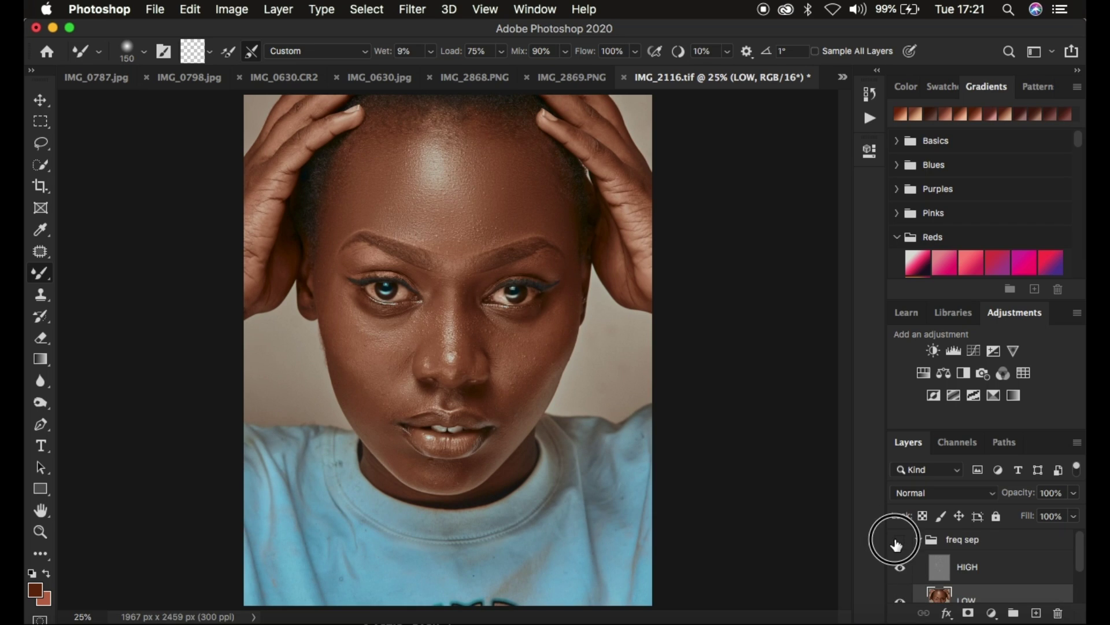
click(899, 540)
click(899, 541)
click(898, 540)
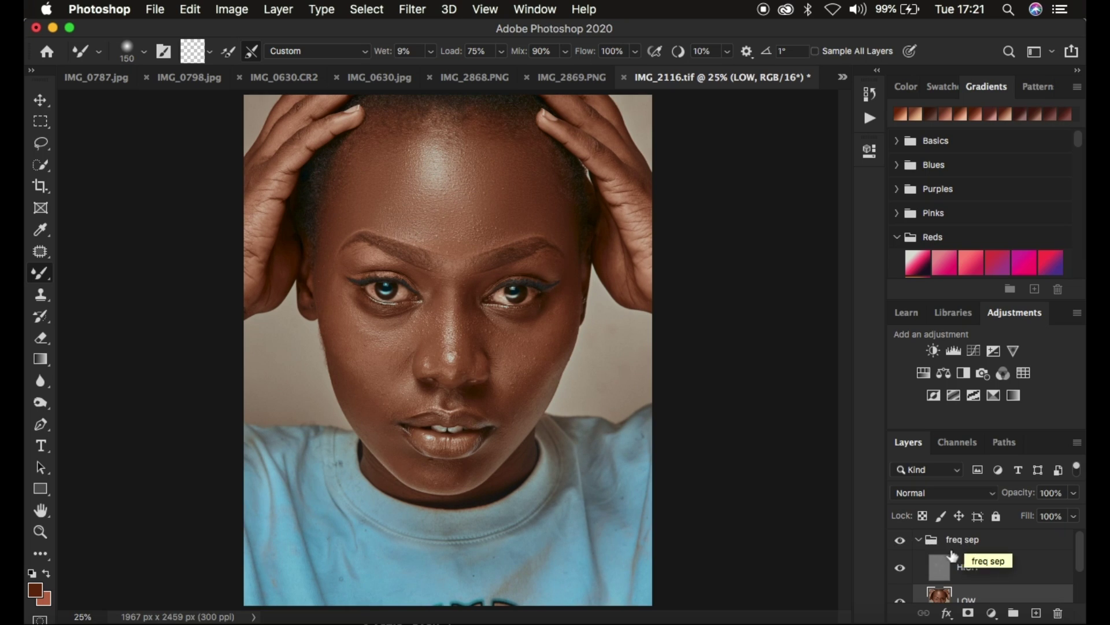
Step: Hide the HIGH layer and blend the nose and cheek tones on LOW with a brush of about 125 to 150 px
click(902, 567)
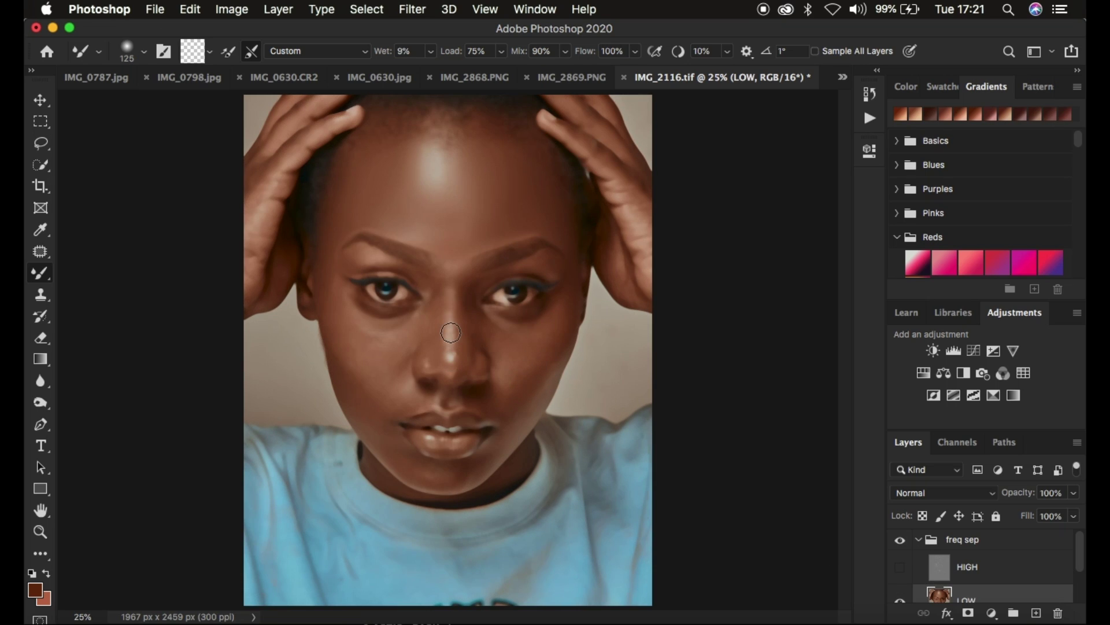
key(bracketleft)
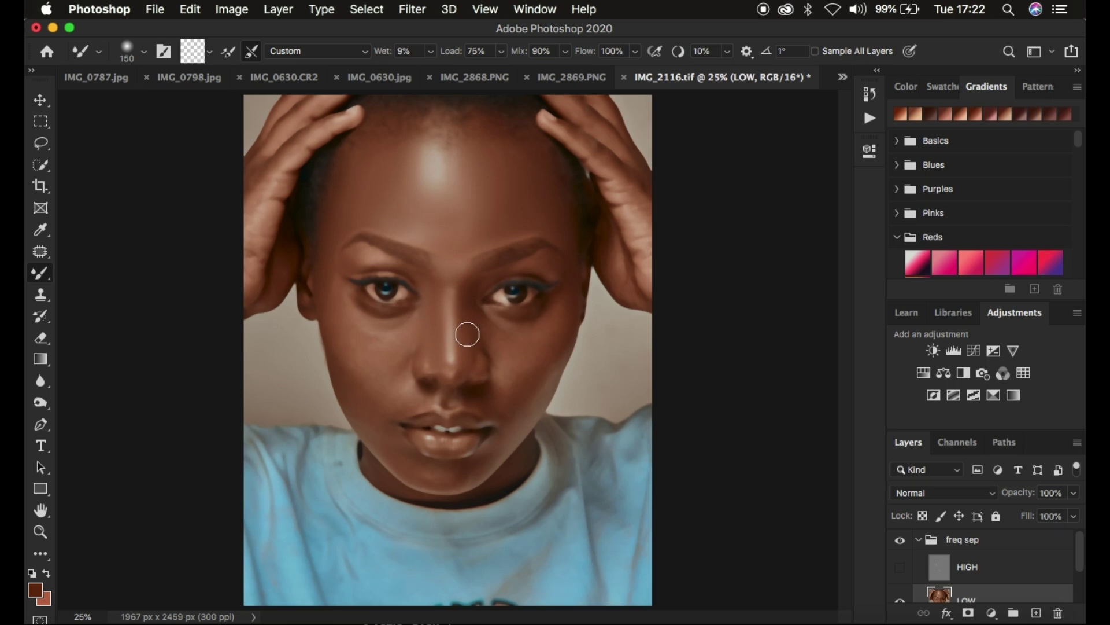
key(bracketright)
key(bracketright)
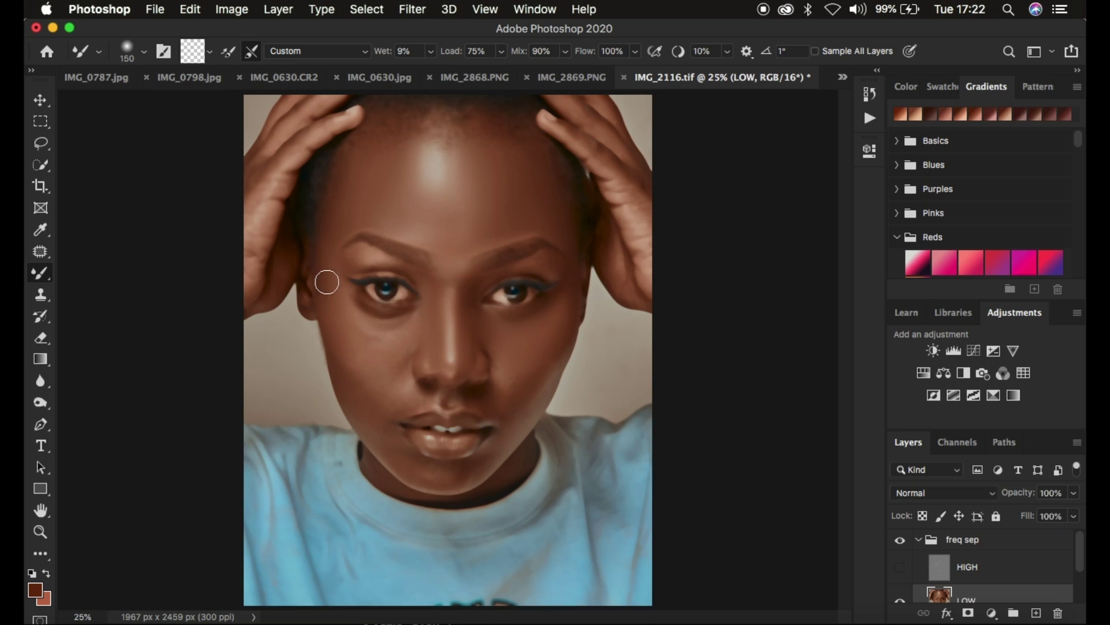
key(bracketleft)
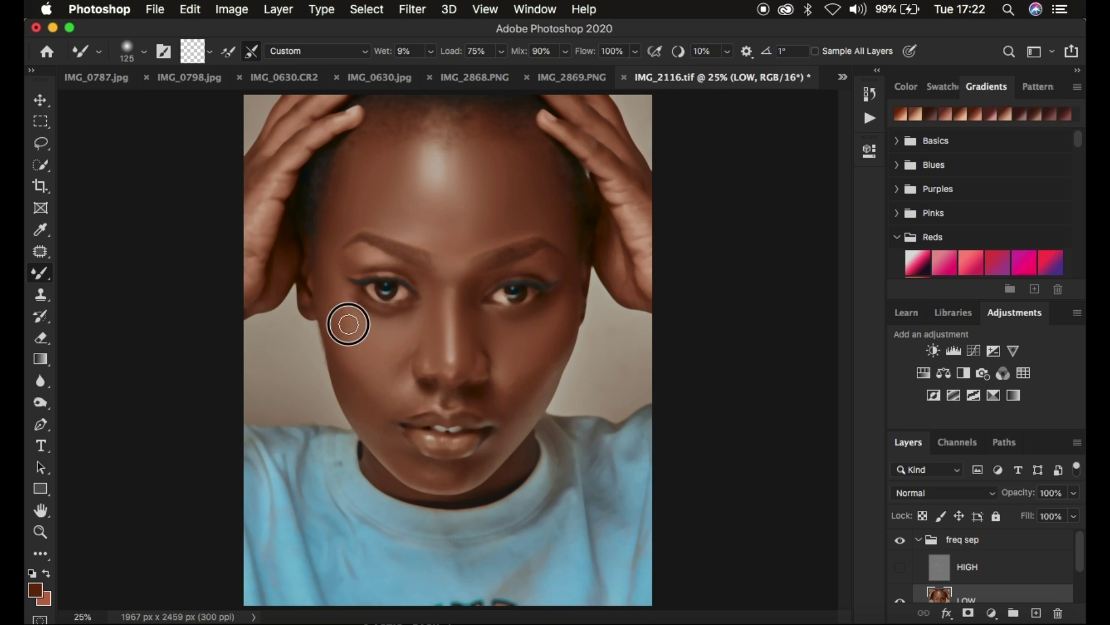
key(bracketright)
key(bracketright)
Step: Blend the skin around the eyes, brows, nose and upper lip on LOW with a 70 to 100 px brush, and preview it with HIGH
key(super+equal)
key(bracketleft)
key(bracketleft)
key(bracketleft)
key(bracketleft)
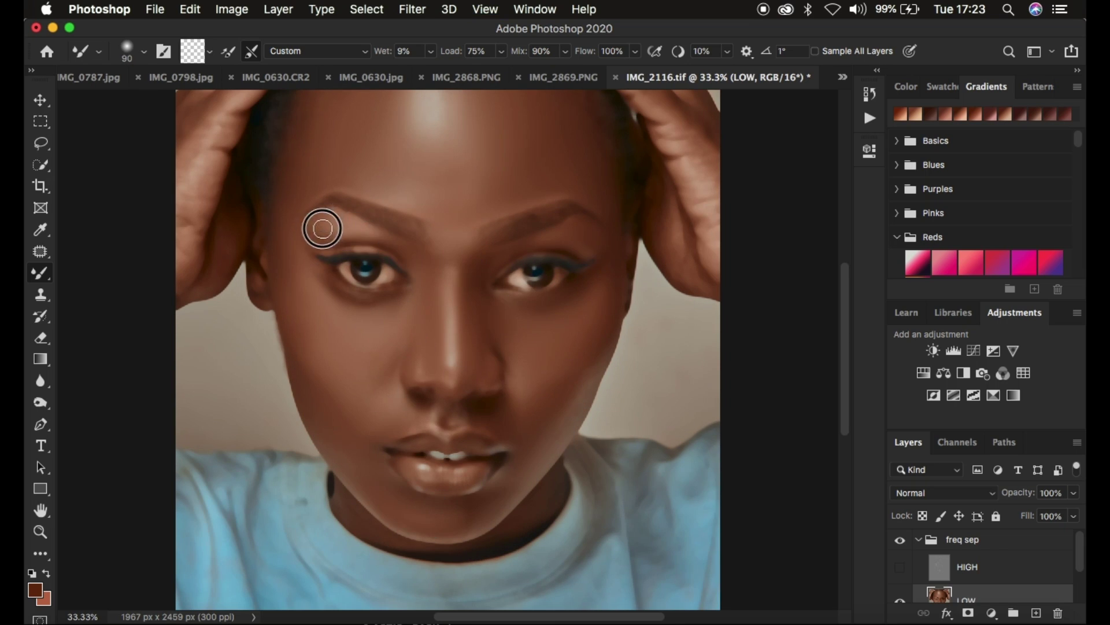
key(bracketright)
key(bracketright)
key(bracketright)
key(bracketleft)
key(bracketleft)
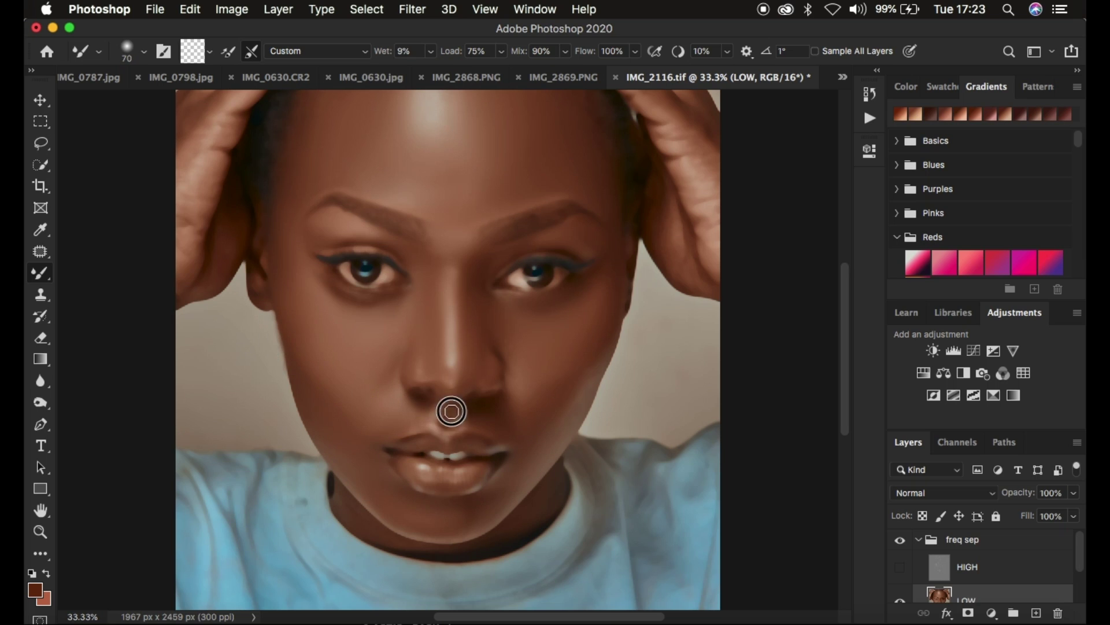
key(bracketright)
key(bracketright)
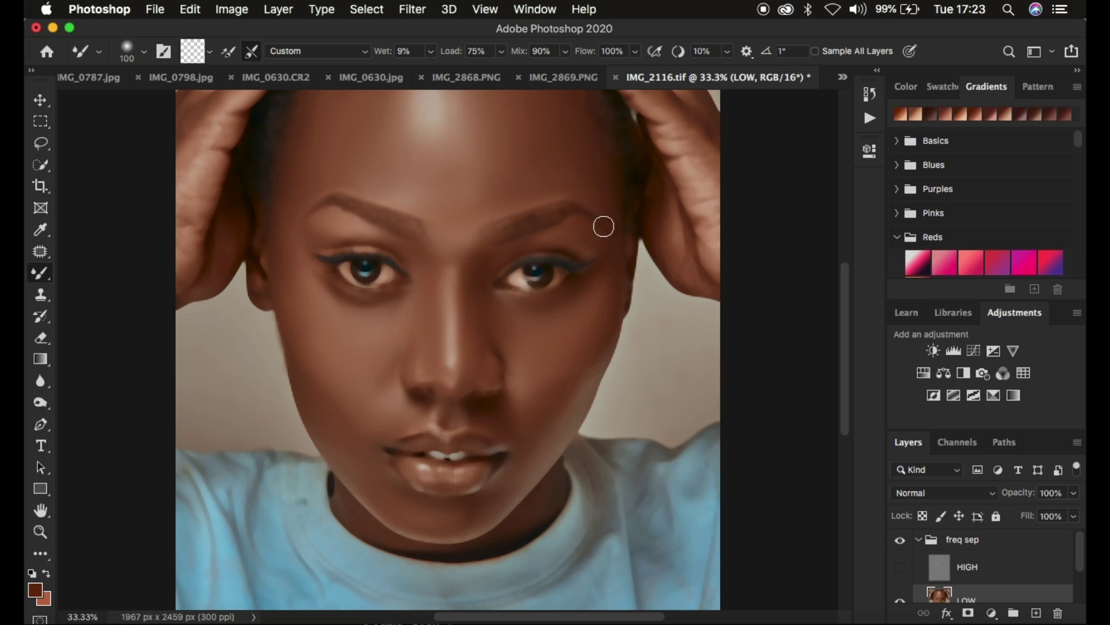
key(bracketleft)
key(bracketleft)
click(900, 568)
click(900, 567)
Step: Blend the skin tones of both hands on the LOW layer with a brush of about 100 px
scroll(520, 243, up, 4)
key(bracketright)
key(bracketright)
key(bracketright)
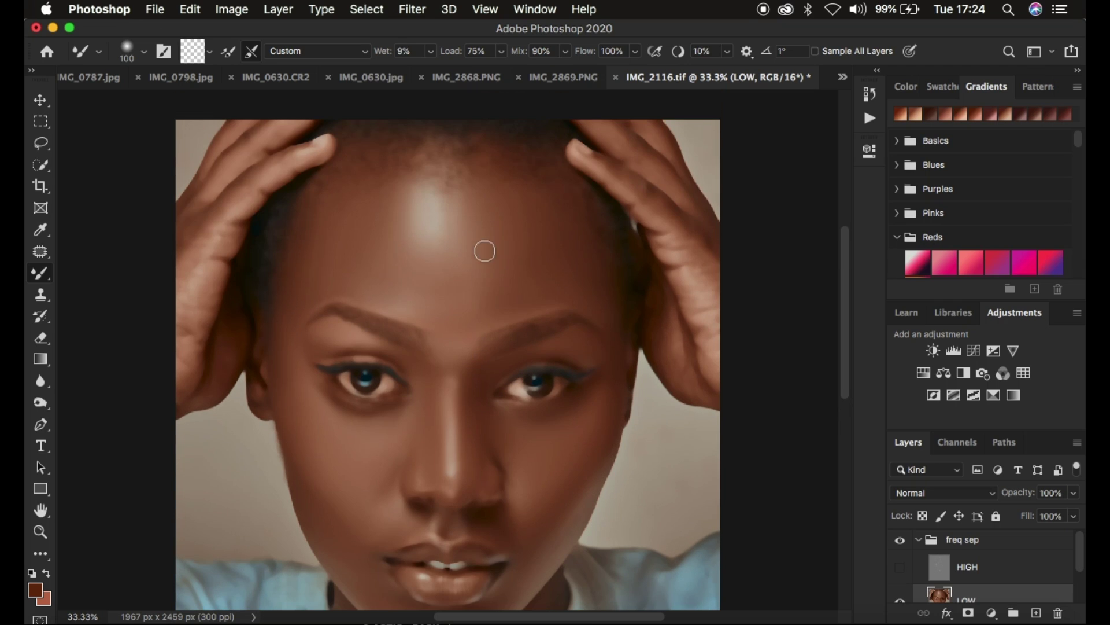
key(bracketleft)
key(bracketleft)
key(bracketleft)
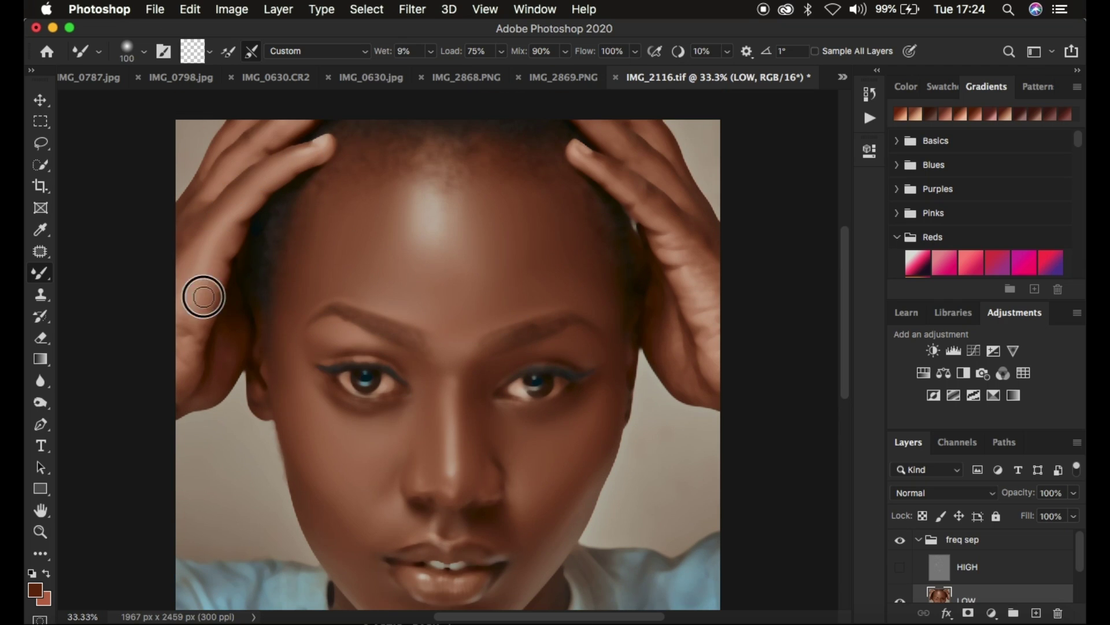
drag(682, 231, 697, 317)
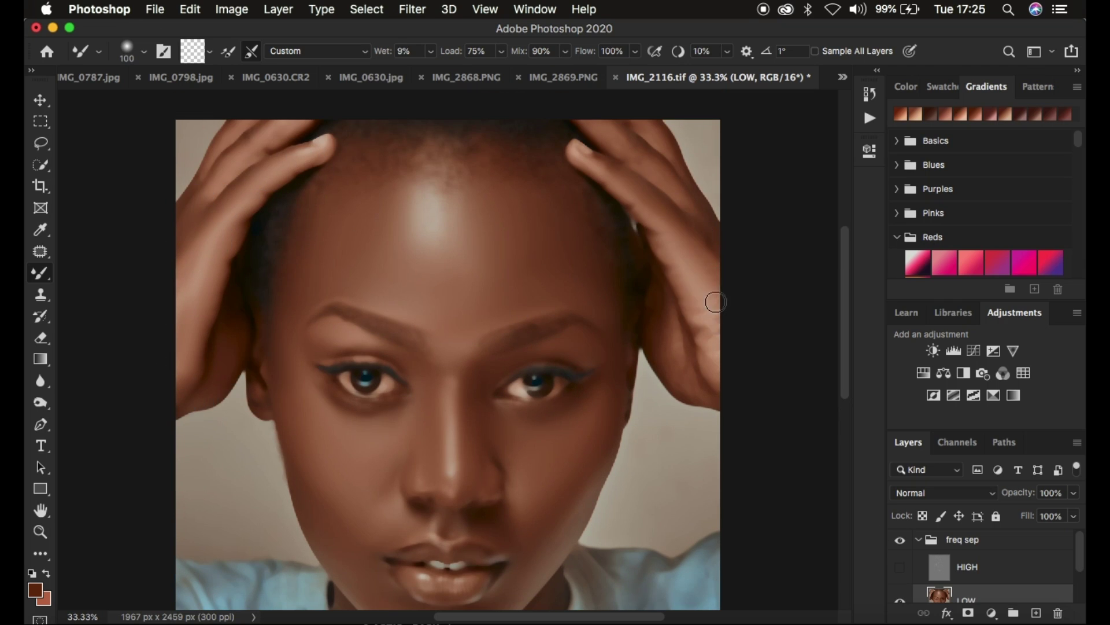
drag(608, 174, 671, 319)
Step: Refine the tones beside the nose and mouth on the LOW layer with a 125 px Mixer Brush
scroll(659, 301, up, 4)
key(bracketright)
key(bracketright)
key(bracketright)
key(super+minus)
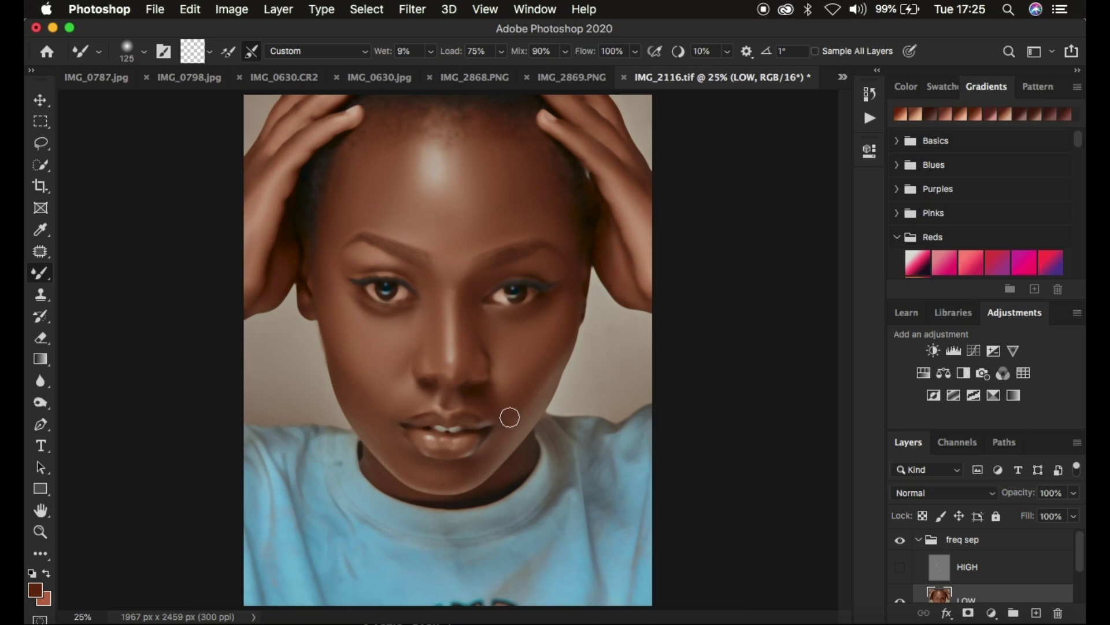
key(bracketleft)
key(bracketleft)
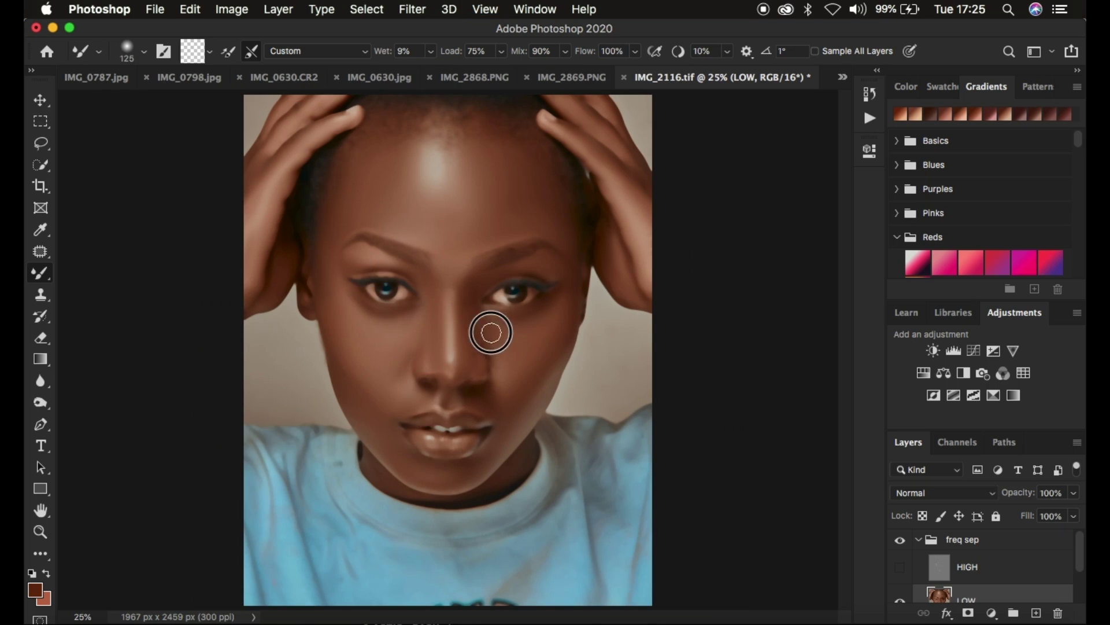
Step: Show the HIGH layer and toggle the freq sep group's visibility to compare the whole portrait before and after blending
click(900, 567)
key(super+plus)
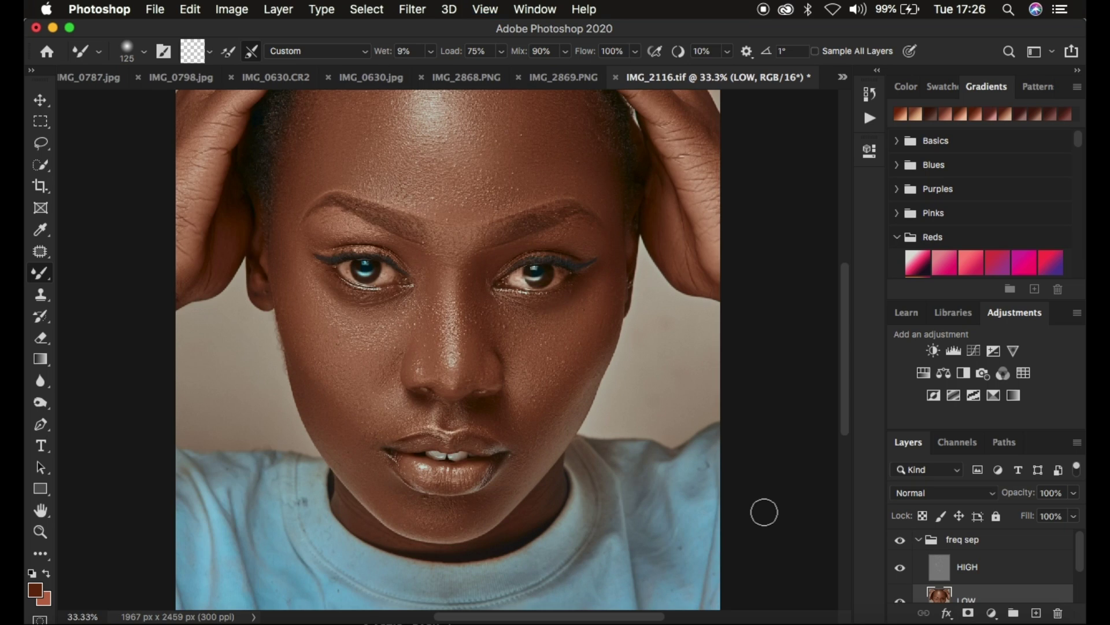
key(super+minus)
key(super+minus)
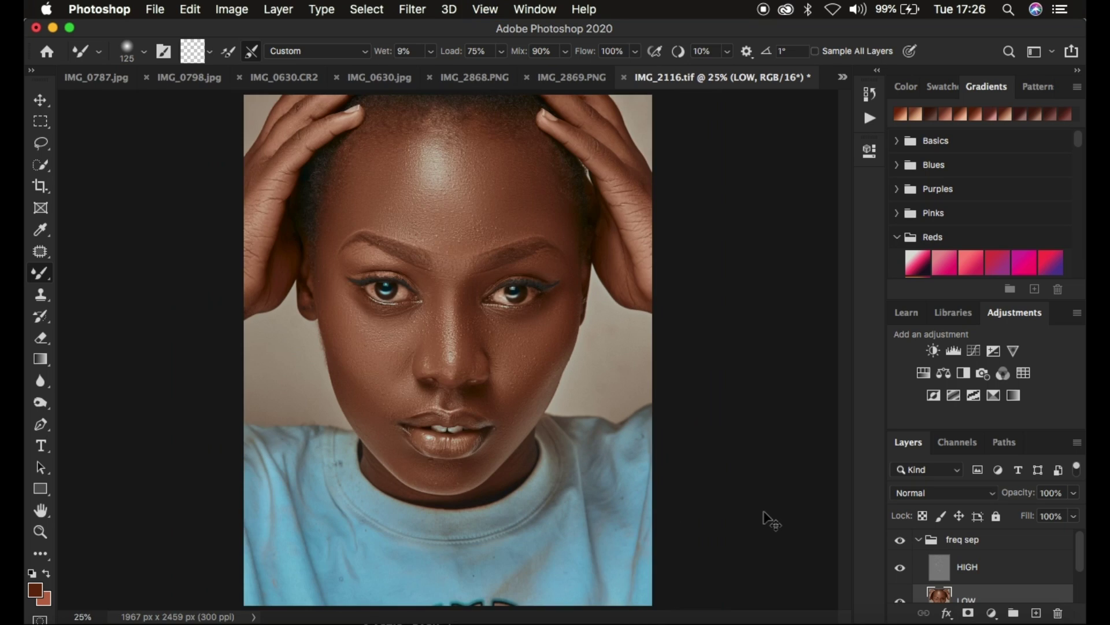
key(super+plus)
click(900, 541)
click(900, 541)
click(900, 541)
click(899, 541)
click(899, 541)
click(900, 541)
Step: Blend the chin, cheek and forehead on the LOW layer with a brush of about 175 px, and select the HIGH layer
mouse_move(387, 421)
mouse_down()
mouse_move(377, 422)
mouse_move(389, 454)
mouse_move(447, 475)
mouse_move(470, 463)
mouse_up()
drag(514, 405, 492, 403)
mouse_move(395, 144)
mouse_down()
mouse_move(380, 141)
mouse_move(446, 124)
mouse_move(494, 131)
mouse_move(550, 163)
mouse_move(535, 162)
mouse_up()
mouse_move(534, 383)
mouse_down()
mouse_move(518, 399)
mouse_move(547, 375)
mouse_up()
click(983, 571)
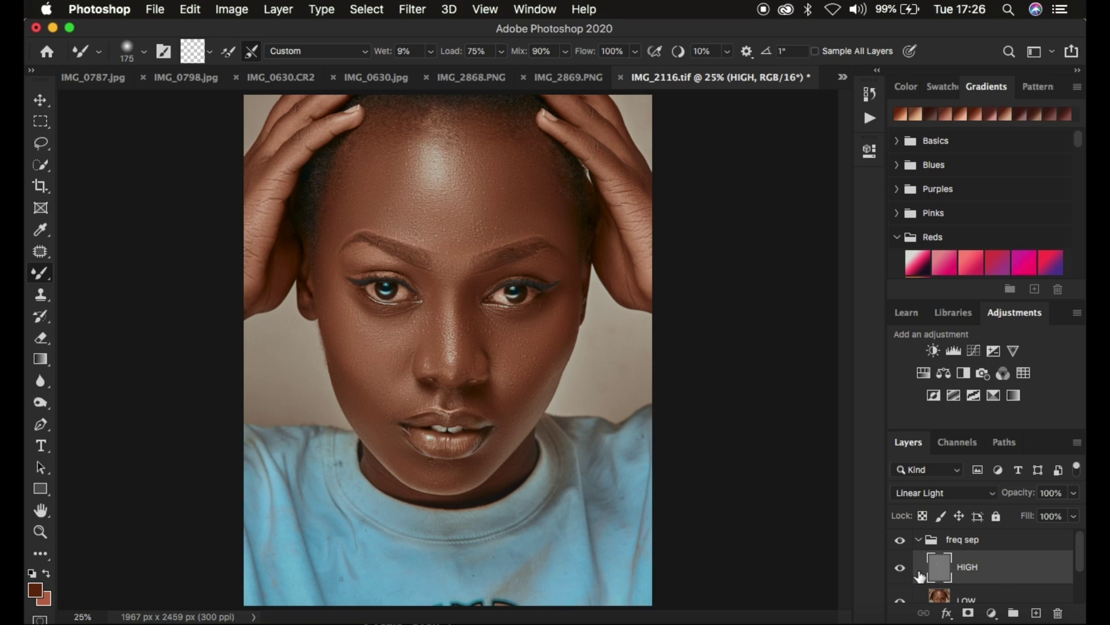
Step: Set up the Clone Stamp tool with a soft 30 px brush, sampling only the current layer, for the HIGH layer
click(42, 302)
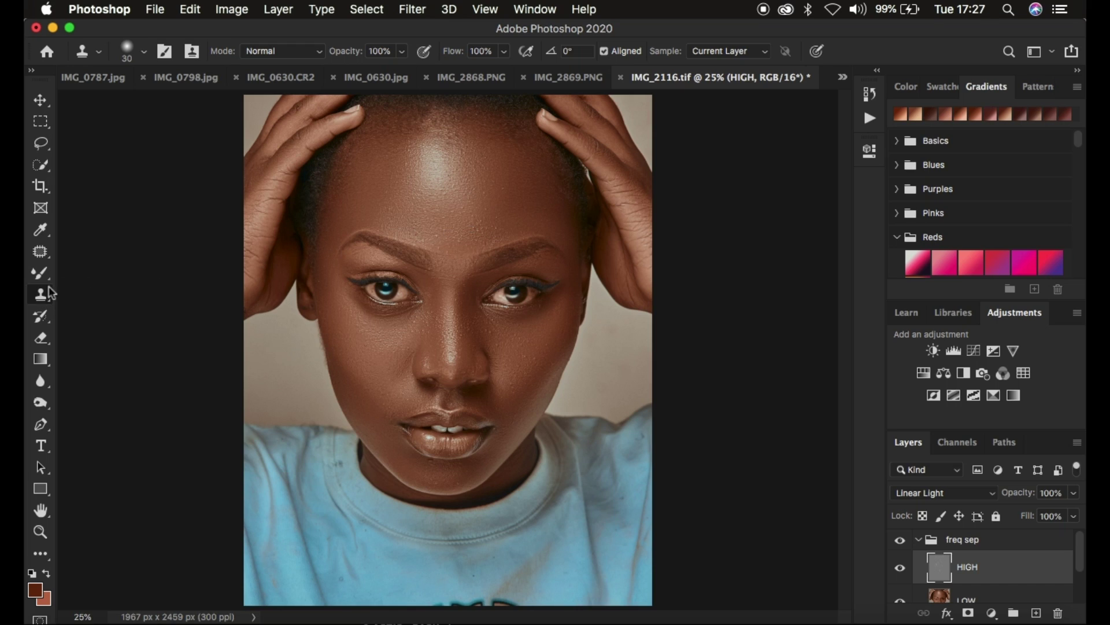
click(143, 53)
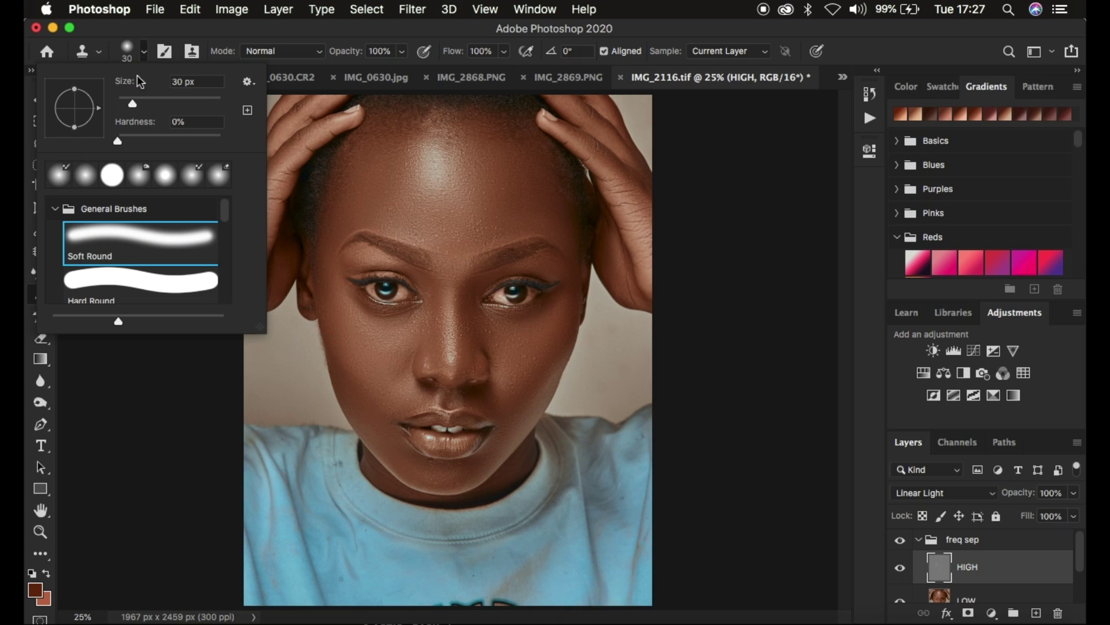
click(143, 53)
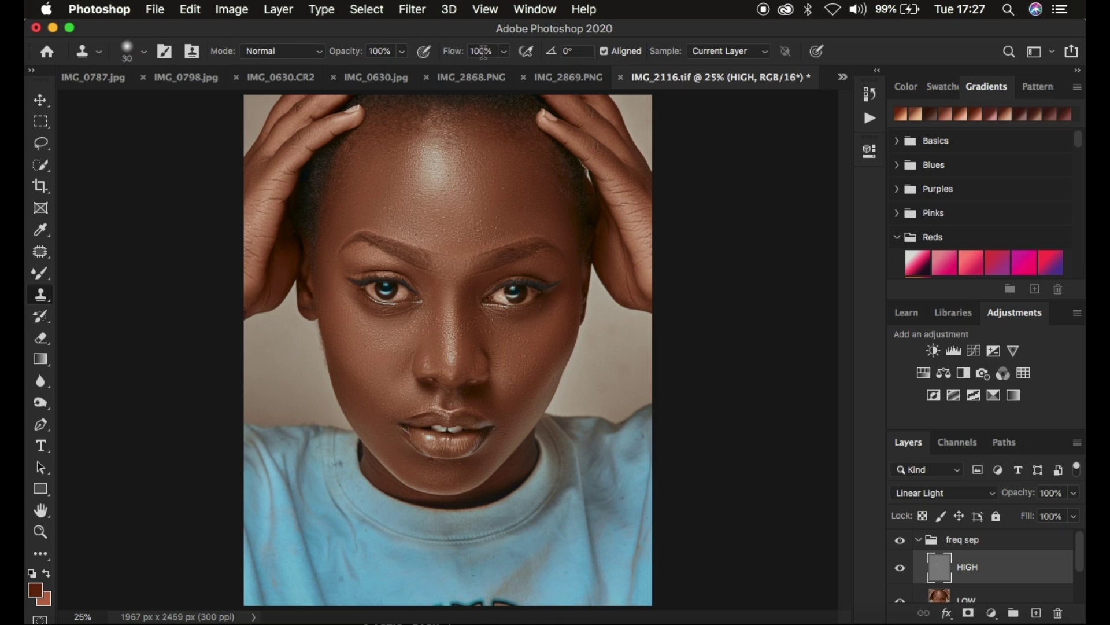
click(719, 55)
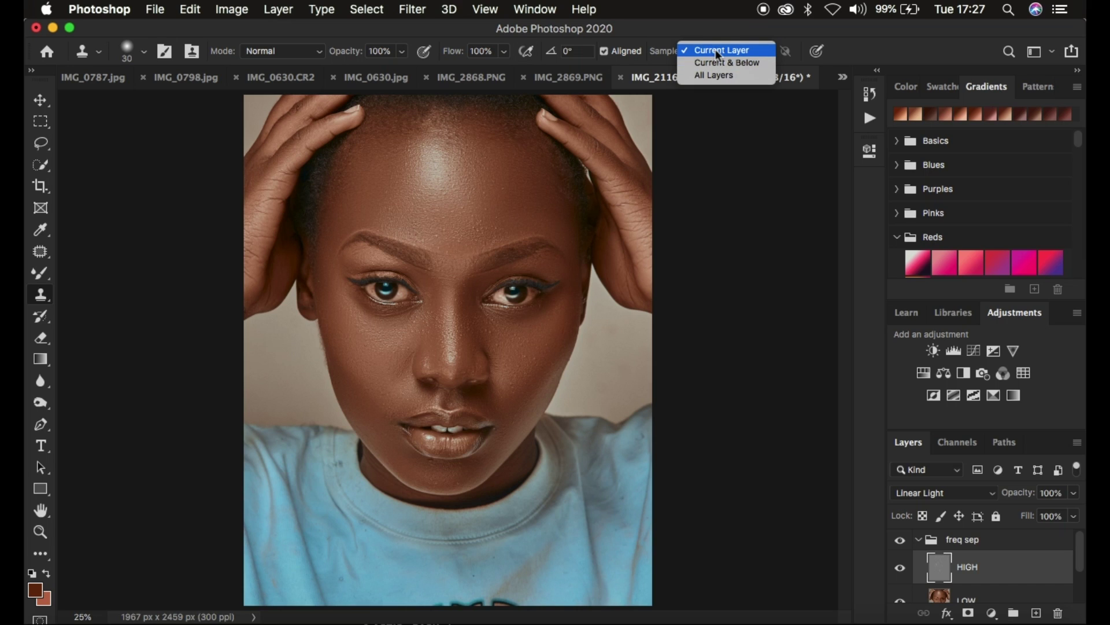
click(1006, 564)
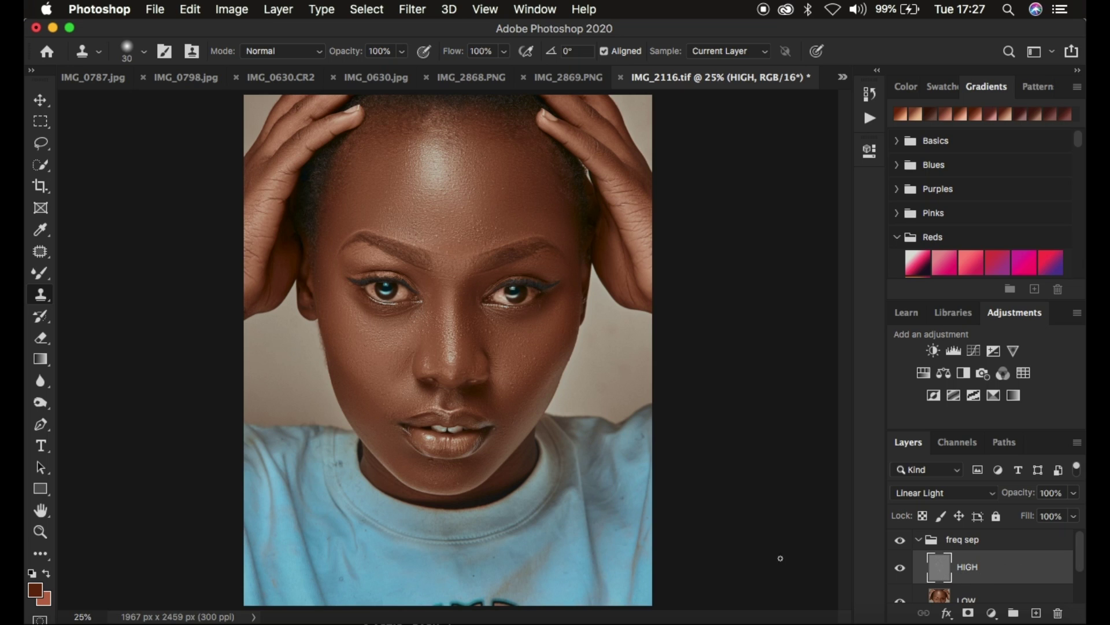
Step: Clone cleaner skin texture over the bumps on the cheek at image left on the HIGH layer with a 25 px Clone Stamp
key(super+equal)
key(super+equal)
key(super+equal)
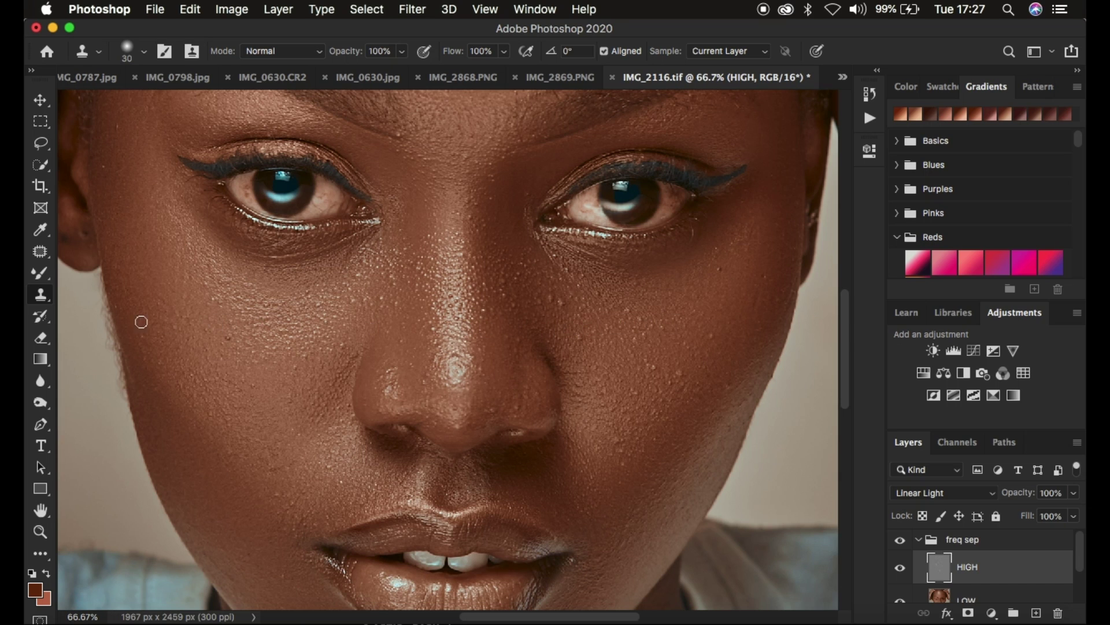
key(super+1)
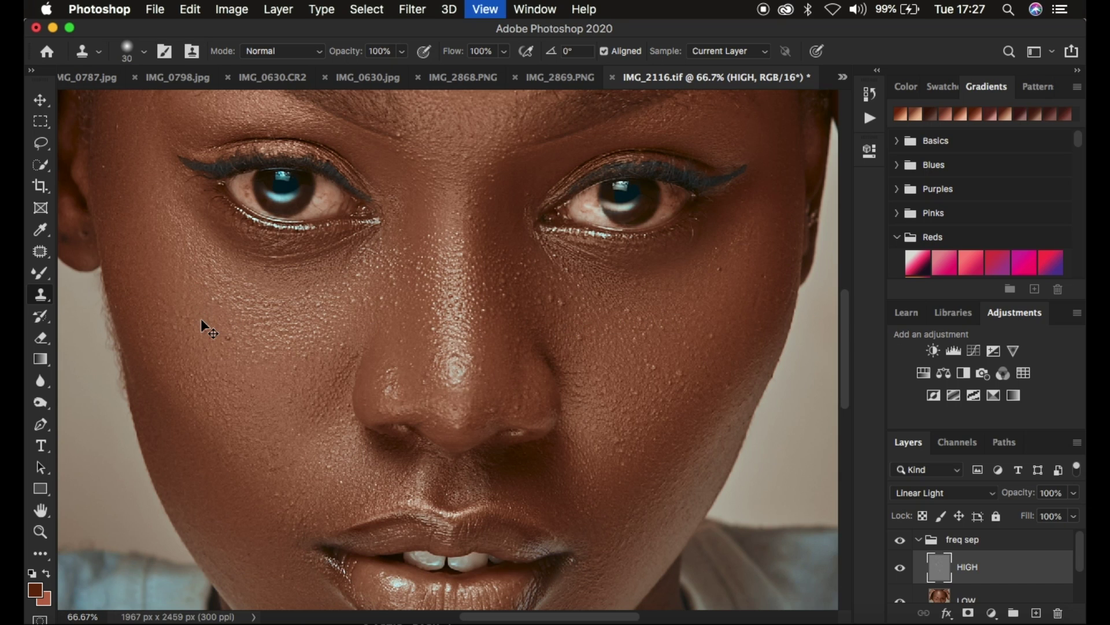
scroll(360, 358, left, 5)
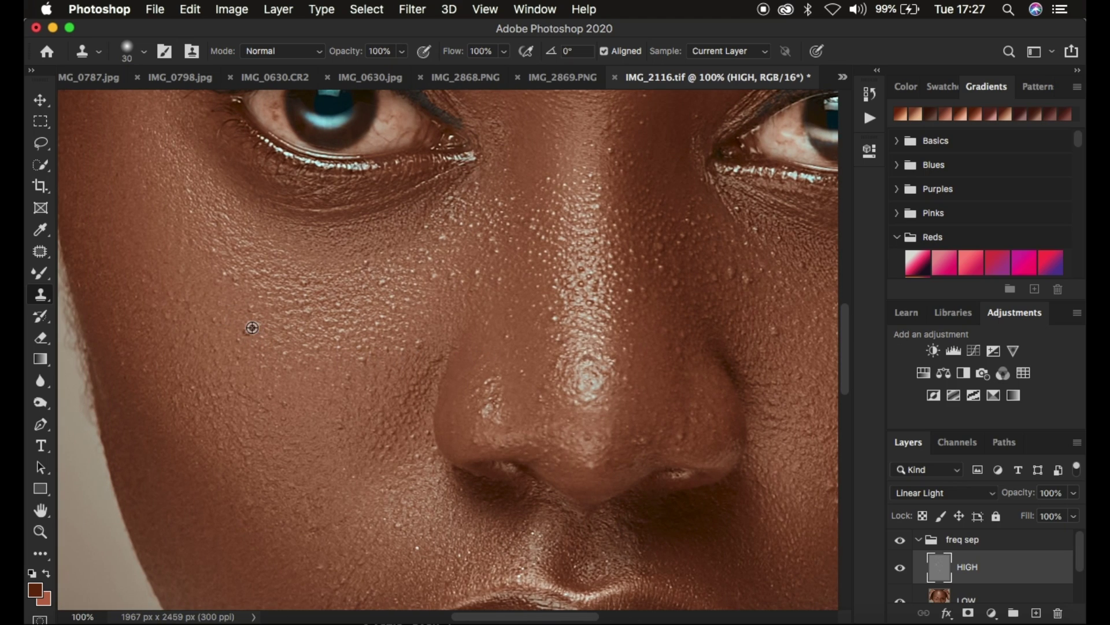
alt+click(237, 318)
key(bracketleft)
key(bracketleft)
alt+click(237, 318)
alt+click(237, 318)
alt+click(246, 282)
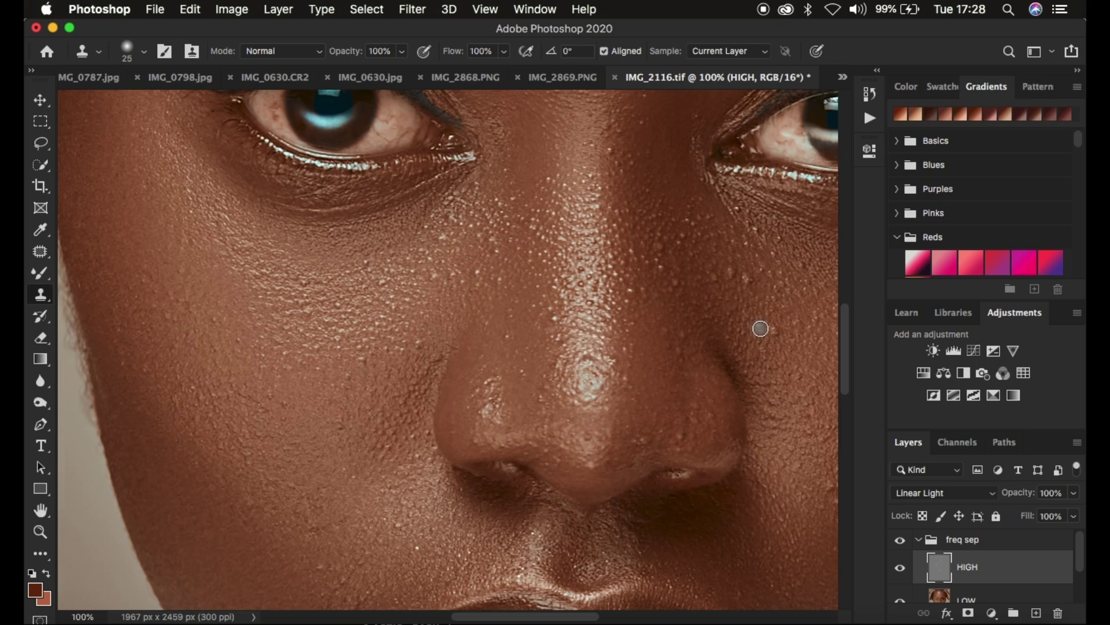
Step: Clone smoother texture over the cheek at image right on the HIGH layer with a 30 px Clone Stamp
scroll(760, 324, right, 5)
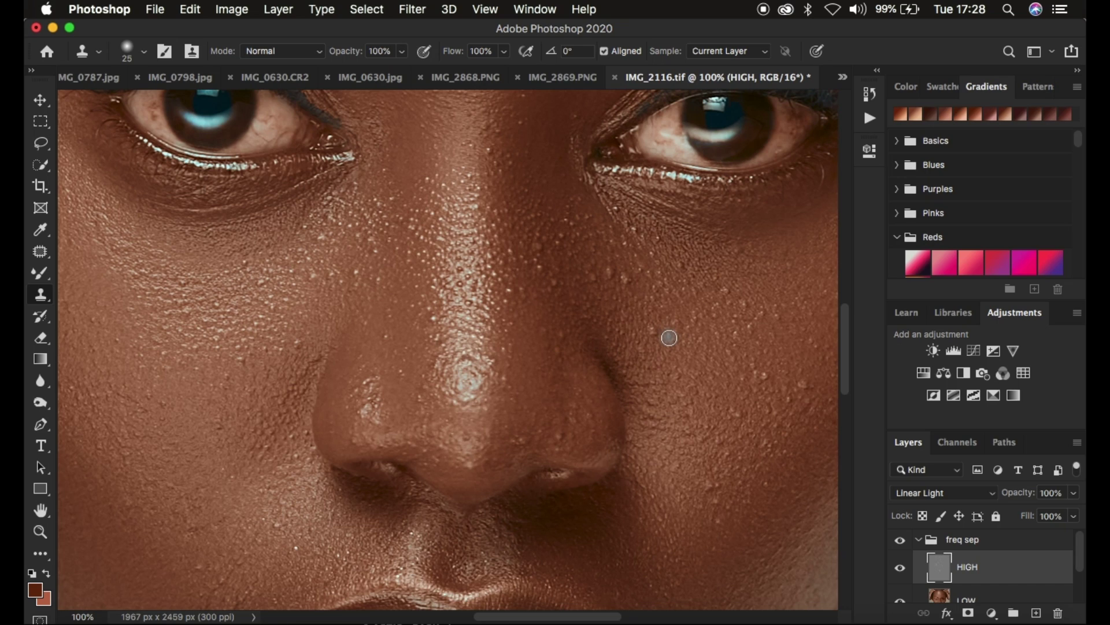
key(bracketright)
alt+click(669, 338)
alt+click(669, 338)
alt+click(630, 293)
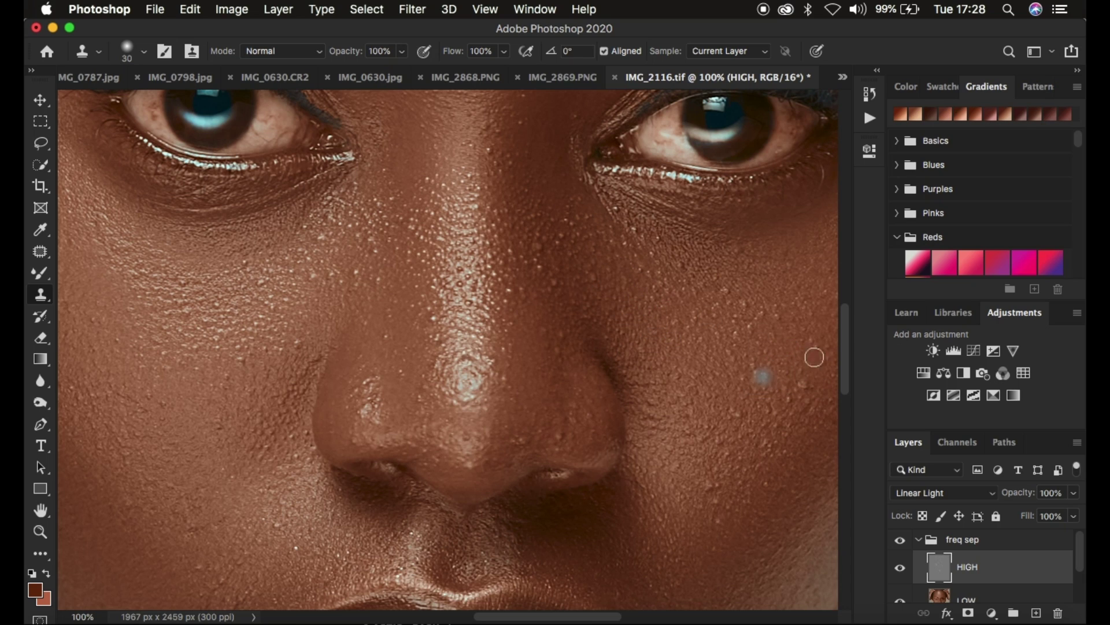
alt+click(813, 379)
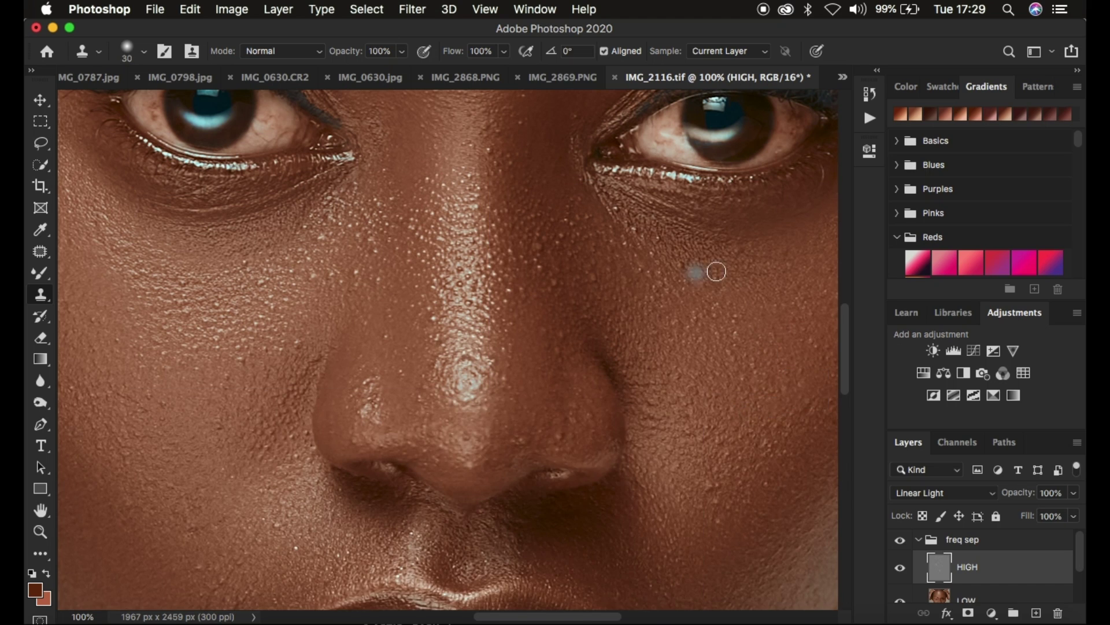
Step: Clean up the bumpy texture along the bridge and sides of the nose on the HIGH layer with the 30 px Clone Stamp
mouse_move(570, 211)
mouse_down()
mouse_move(646, 312)
mouse_move(575, 290)
mouse_move(651, 237)
mouse_move(402, 241)
mouse_move(399, 203)
mouse_move(452, 307)
mouse_up()
key(super+0)
key(super+1)
click(604, 284)
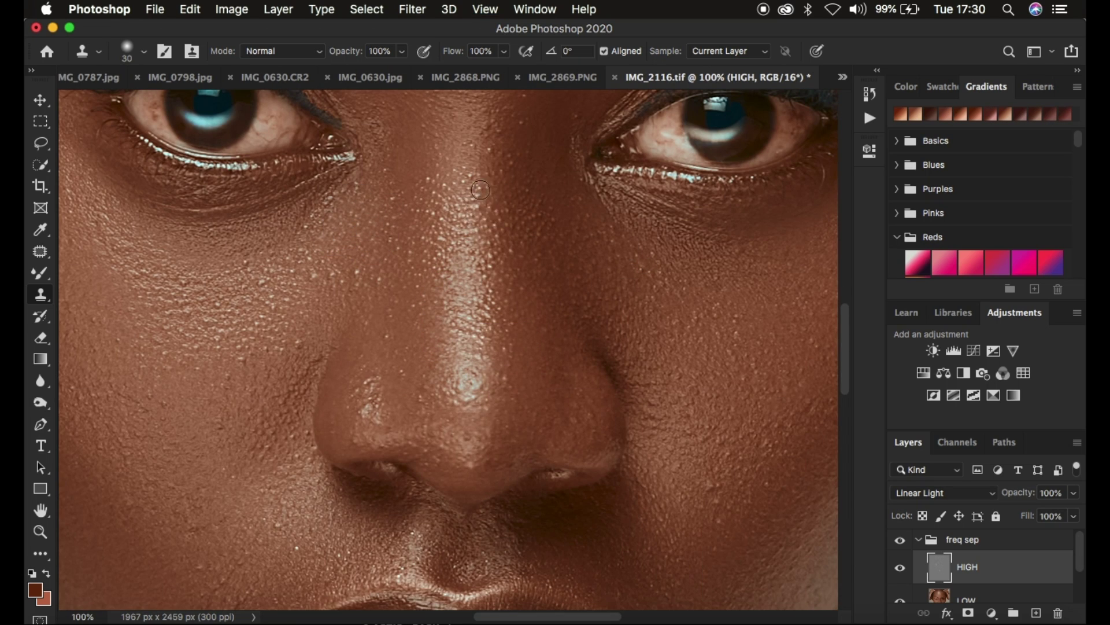
Step: Clean up the skin texture around the mouth and chin on the HIGH layer with a 35 px Clone Stamp
key(super+0)
key(super+equal)
key(super+equal)
key(bracketright)
key(bracketright)
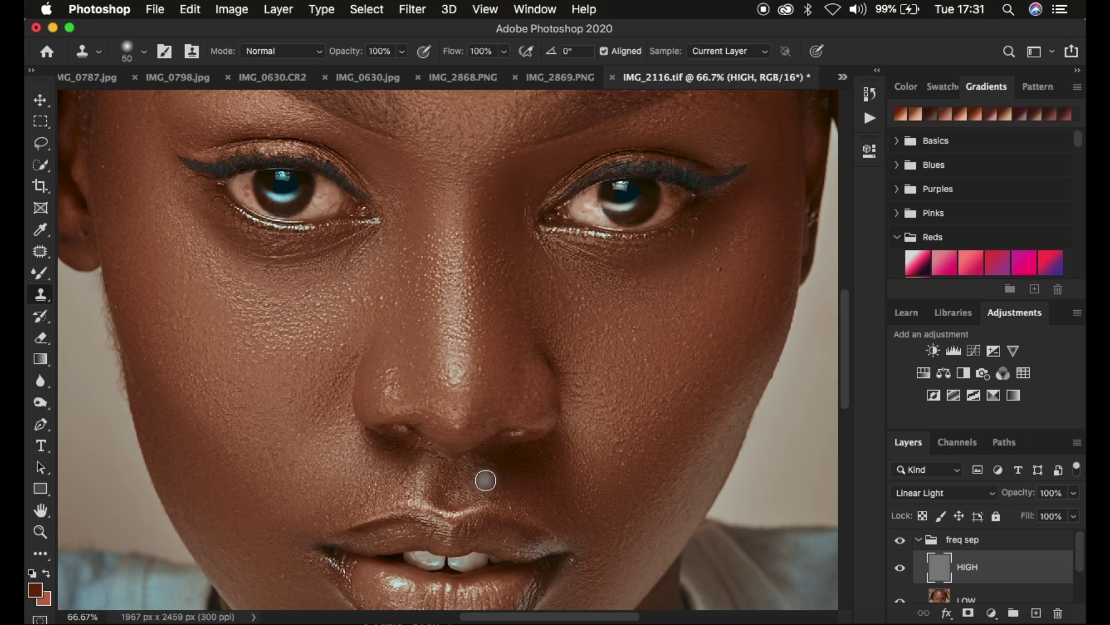
super+space+click(486, 476)
scroll(570, 448, down, 5)
key(bracketleft)
key(bracketleft)
key(bracketleft)
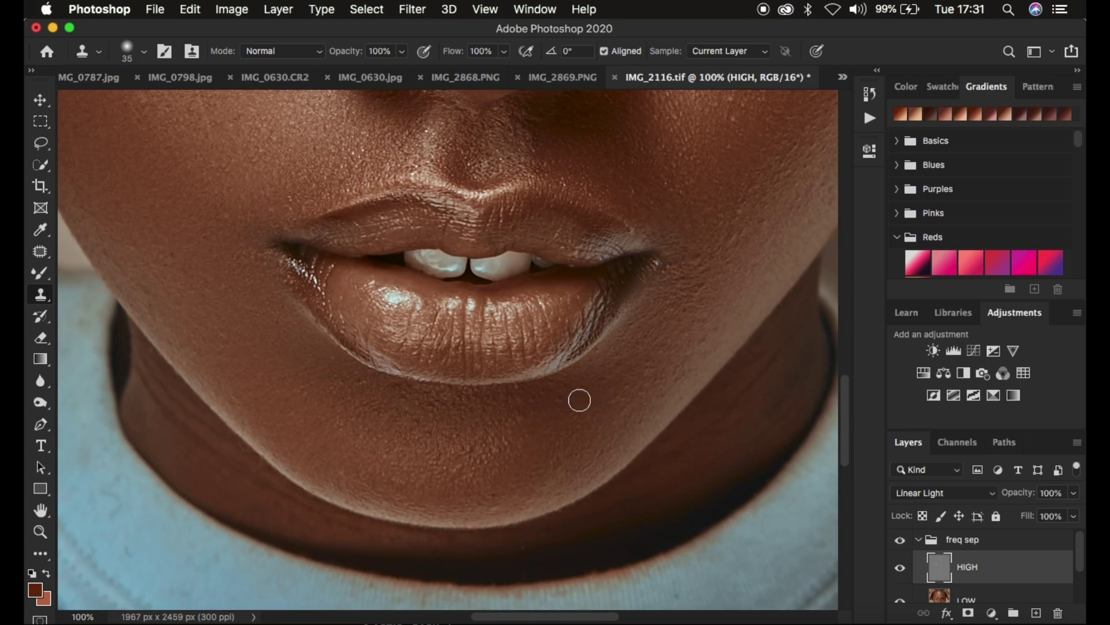
Step: Refine the outer cheek texture below the eye at image right on the HIGH layer with the 35 px Clone Stamp
scroll(602, 388, up, 6)
scroll(601, 387, right, 2)
scroll(726, 312, up, 4)
scroll(726, 312, right, 1)
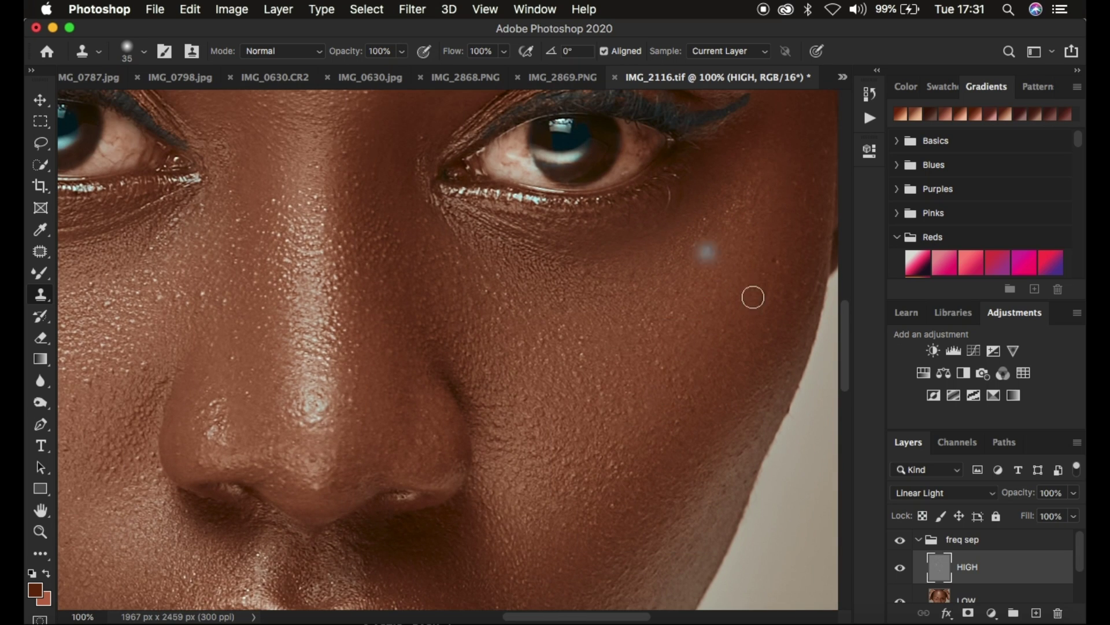
scroll(726, 247, up, 5)
Step: Even out the forehead and cheek texture on the HIGH layer with a 60 px Clone Stamp
key(super+0)
key(super+plus)
key(super+plus)
key(bracketright)
key(bracketright)
key(bracketright)
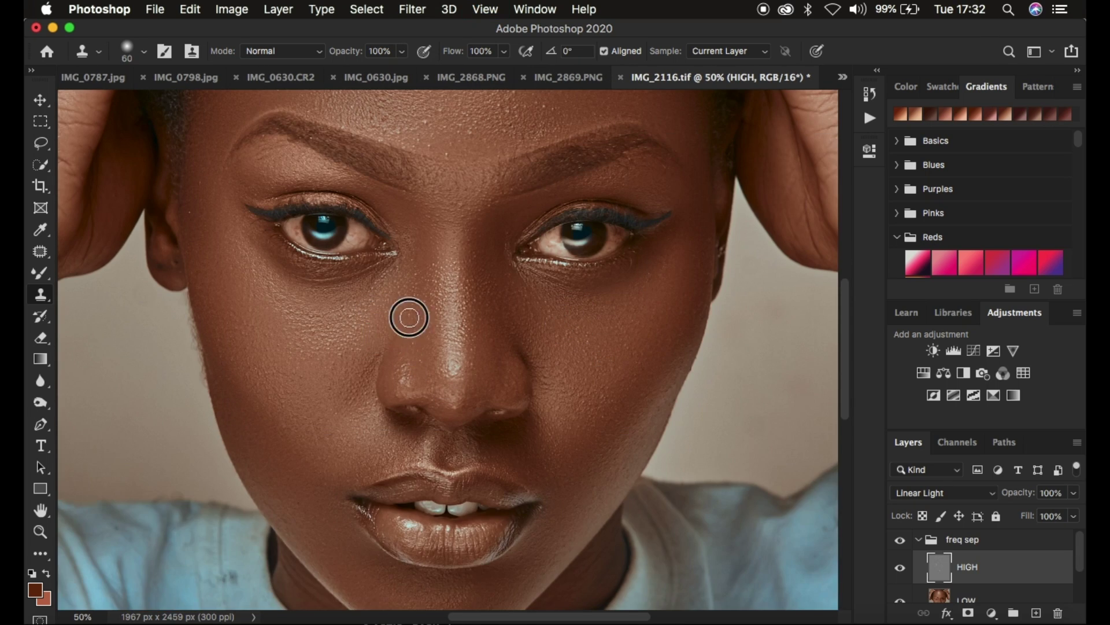
scroll(539, 314, up, 5)
scroll(539, 314, right, 1)
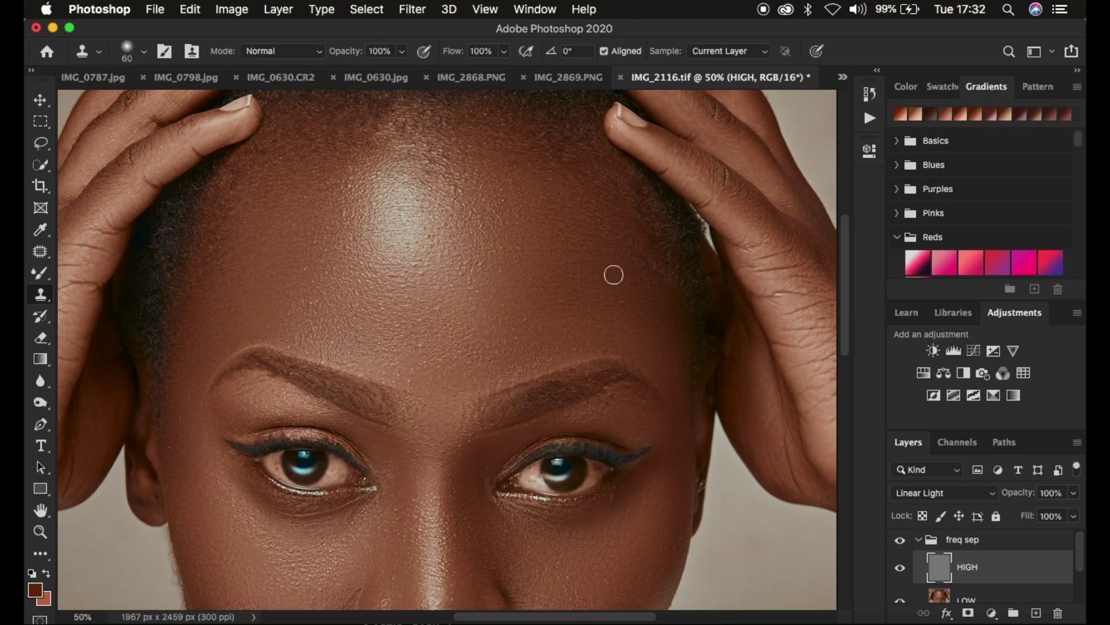
key(super+minus)
key(super+equal)
scroll(520, 324, up, 5)
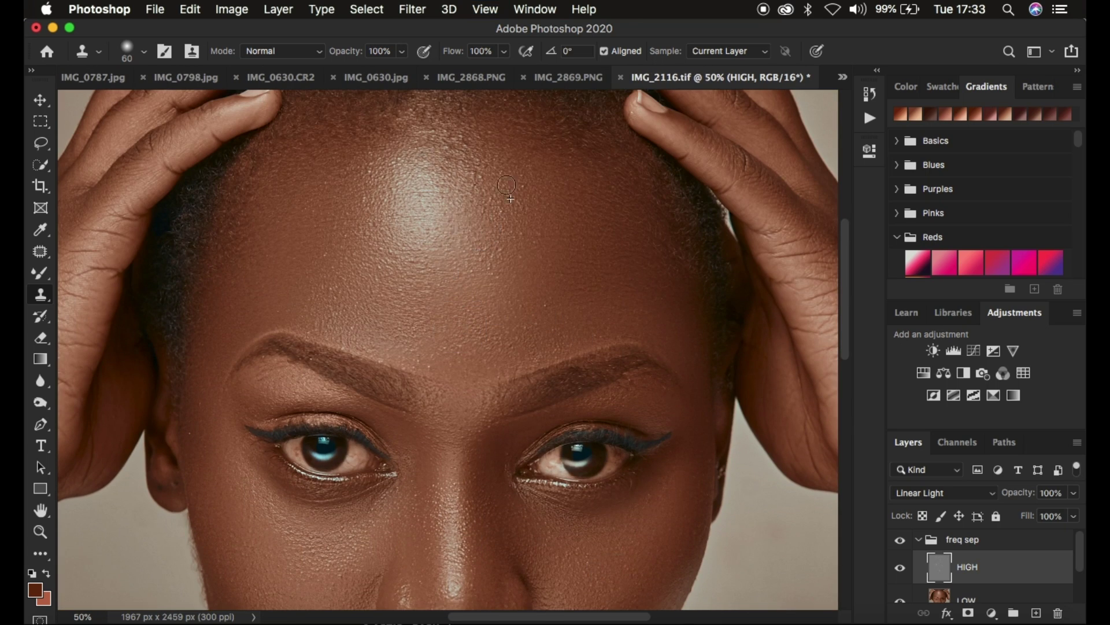
scroll(463, 260, down, 10)
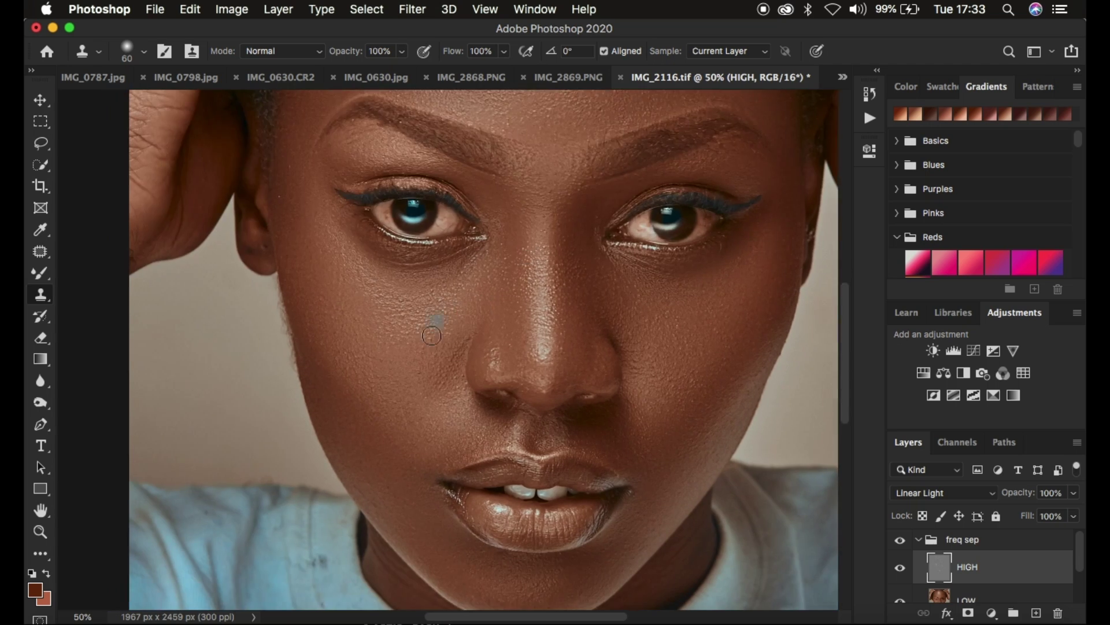
key(super+minus)
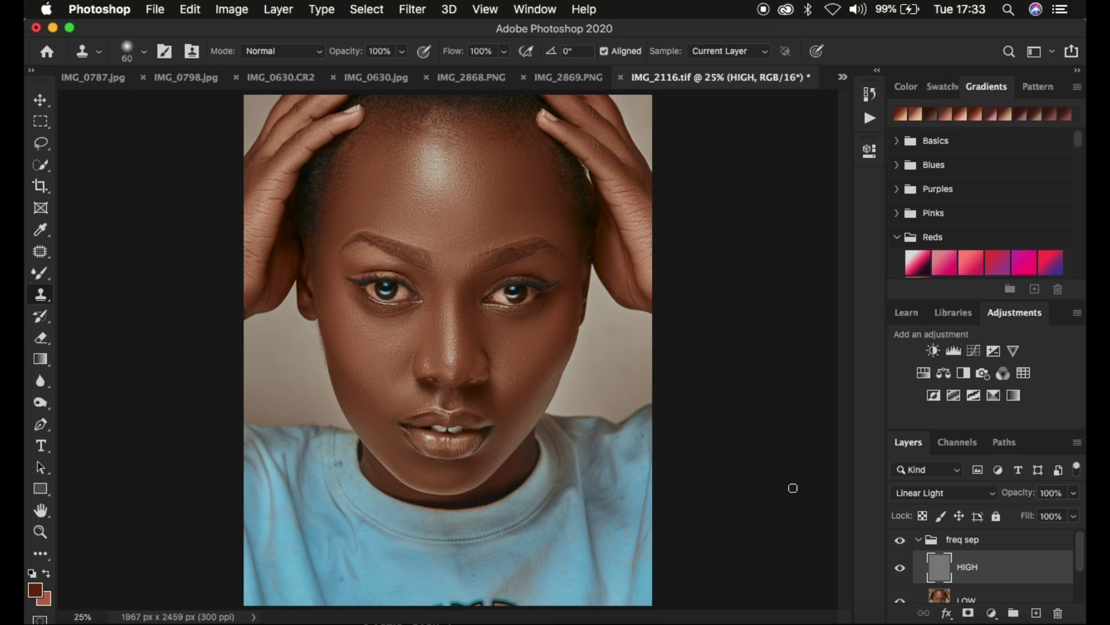
Step: Toggle the freq sep group's visibility several times to compare the whole portrait before and after the texture cleanup
click(900, 541)
click(900, 540)
click(900, 540)
click(900, 540)
click(900, 540)
click(900, 540)
Step: Clean up the skin texture between the nose and upper lip on the HIGH layer with a 30 px Clone Stamp
key(super+equal)
key(super+equal)
key(super+equal)
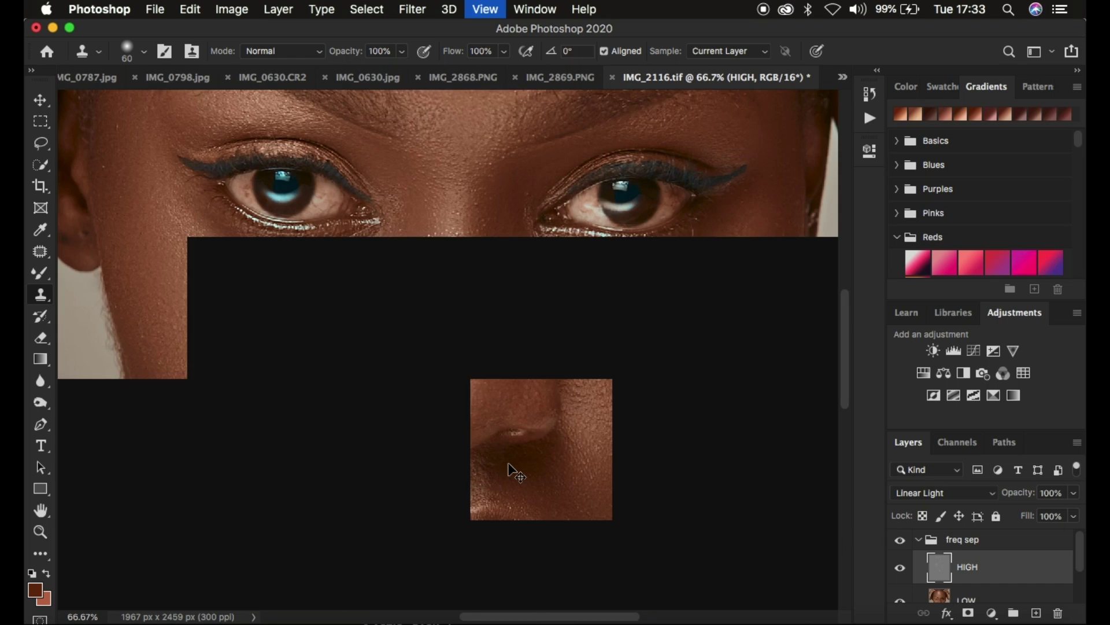
key(super+equal)
scroll(513, 438, down, 4)
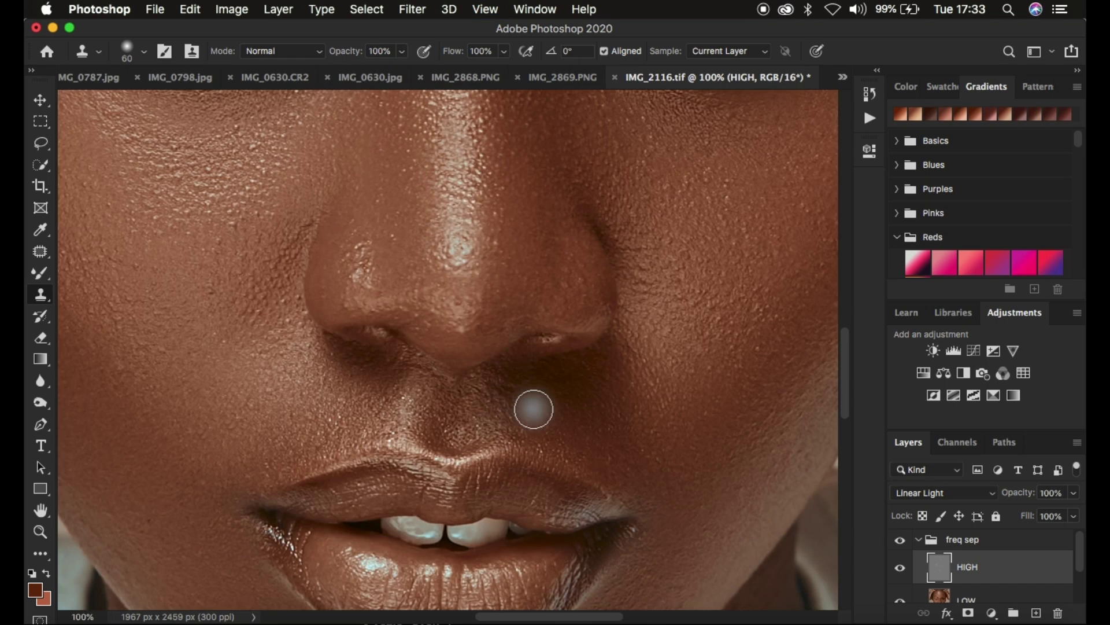
key(bracketleft)
key(bracketleft)
key(bracketleft)
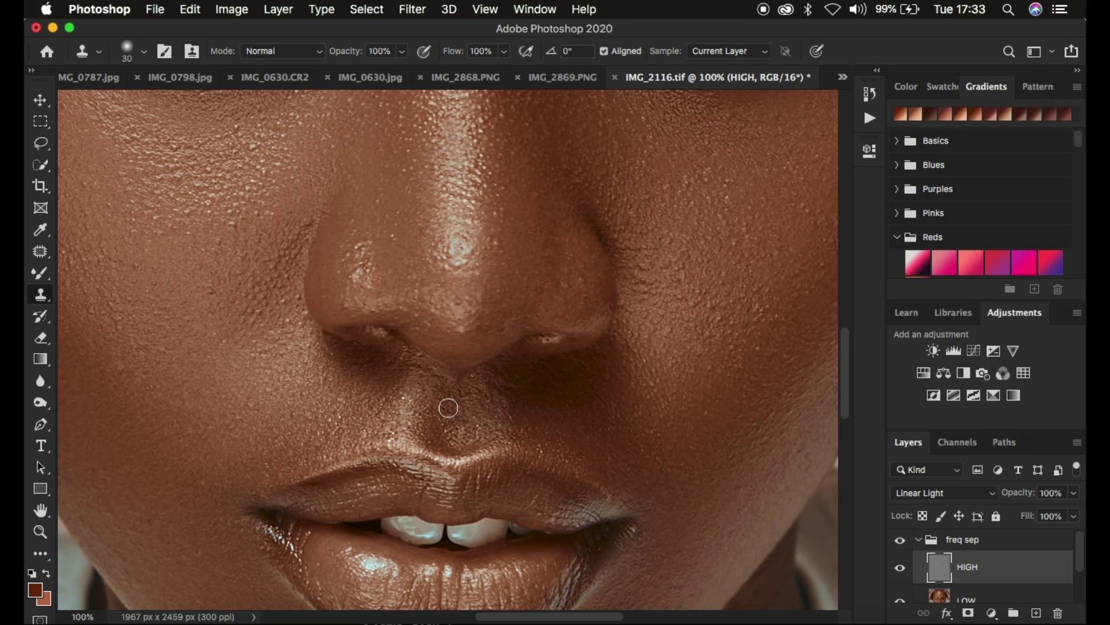
alt+click(483, 395)
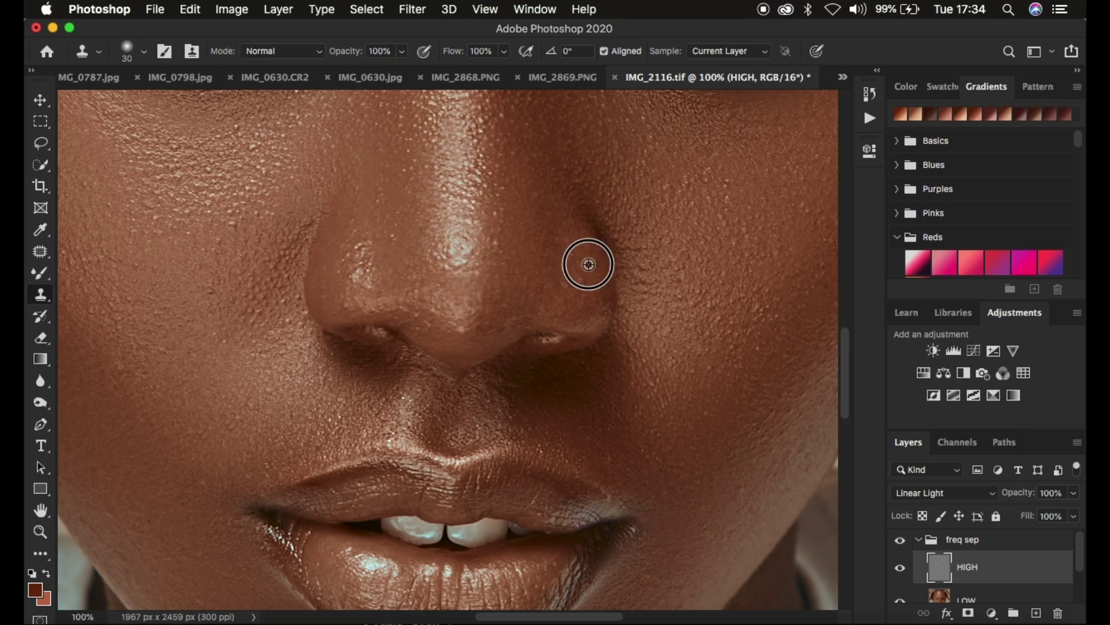
Step: Collapse the freq sep group and switch its visibility off and on to compare the finished retouch with the original
key(super+minus)
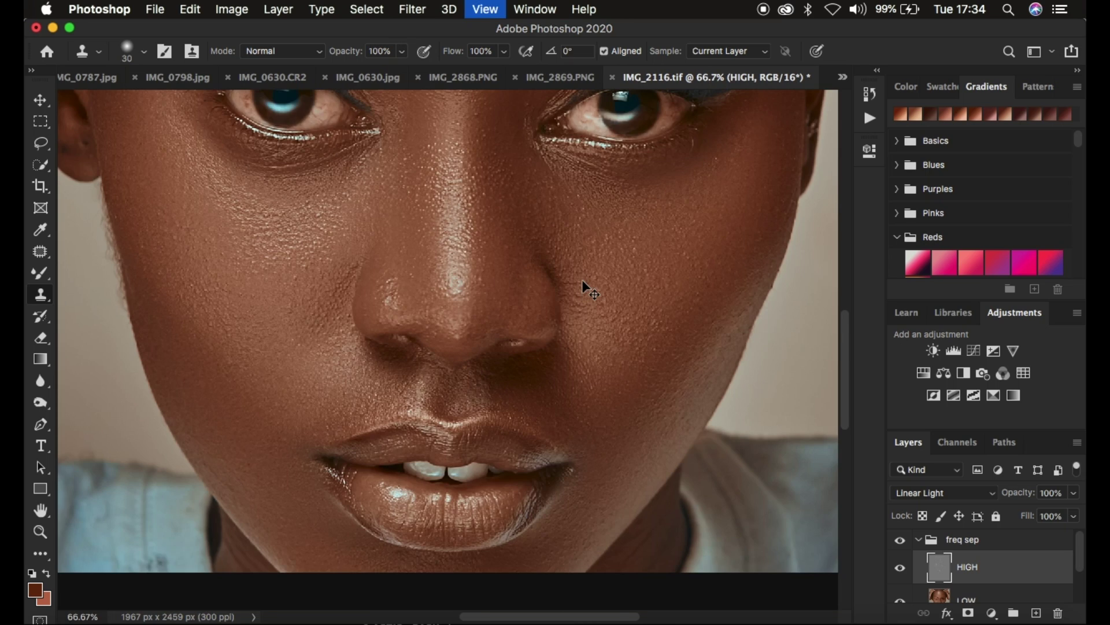
key(super+minus)
key(super+minus)
key(super+minus)
key(super+minus)
key(super+plus)
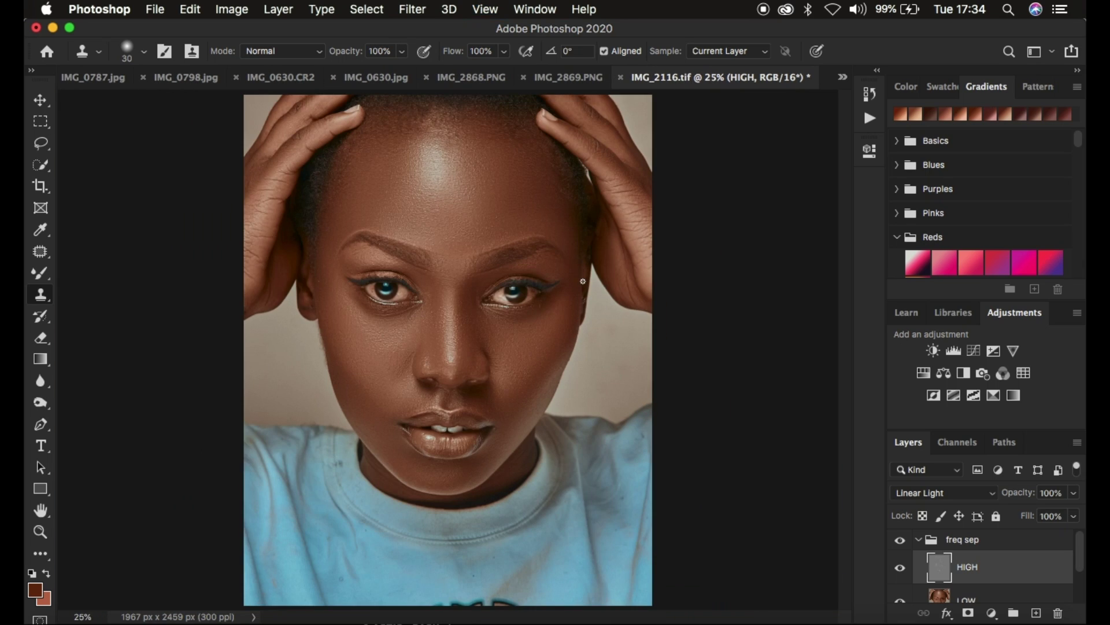
click(920, 540)
click(899, 542)
click(900, 541)
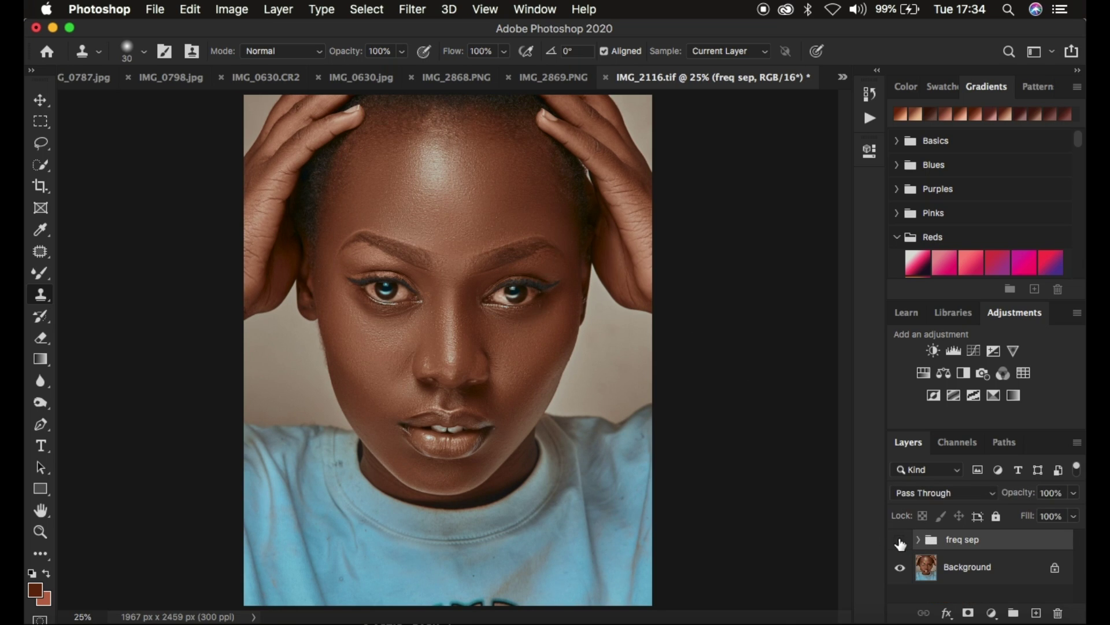
click(899, 541)
click(900, 541)
Step: Add a Hue/Saturation adjustment layer above the freq sep group with saturation -70, and invert its mask to black
click(991, 613)
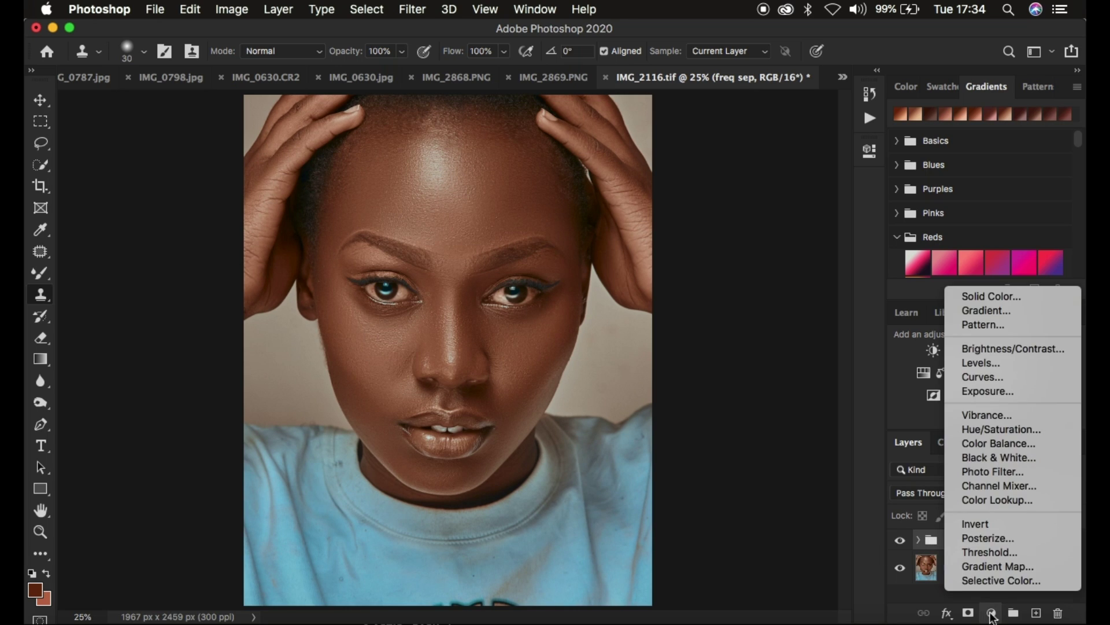
click(990, 424)
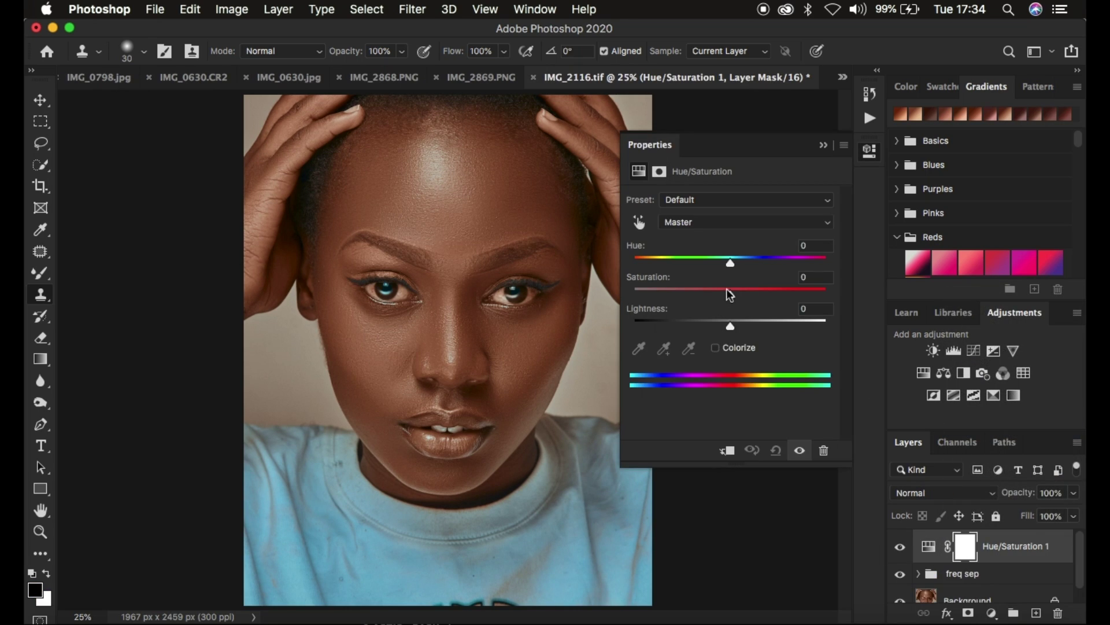
drag(733, 293, 734, 293)
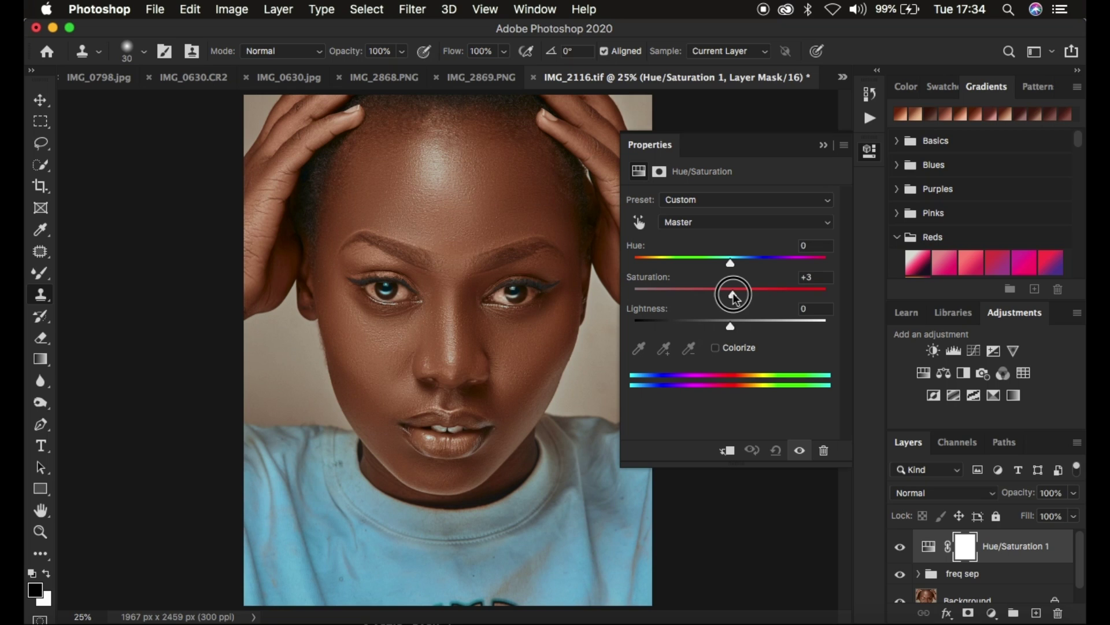
click(694, 223)
click(694, 223)
drag(732, 294, 664, 297)
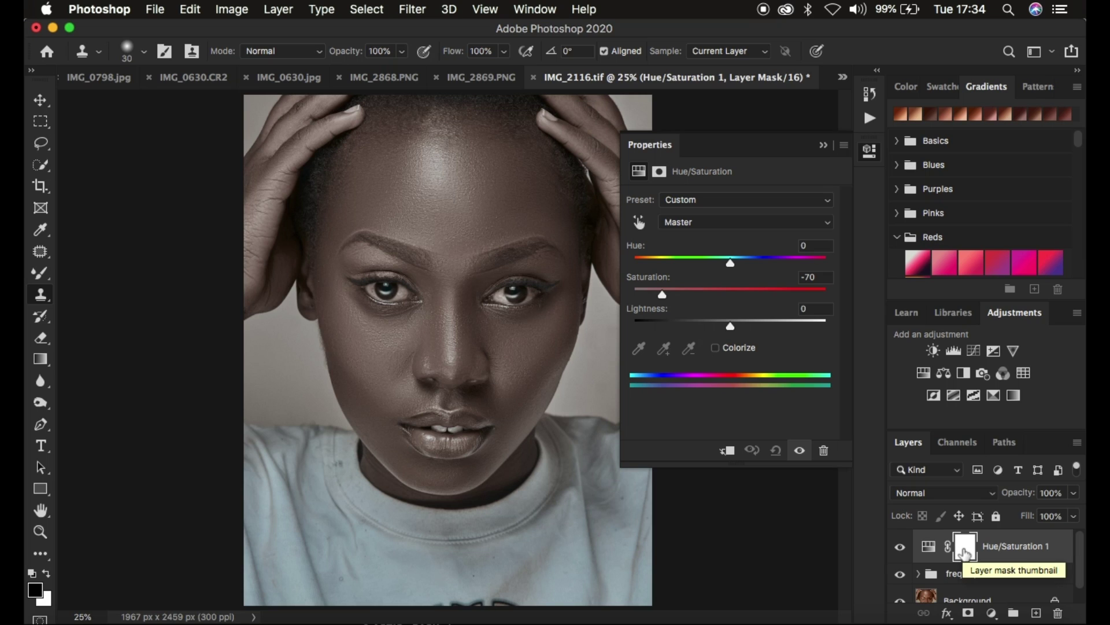
key(super+i)
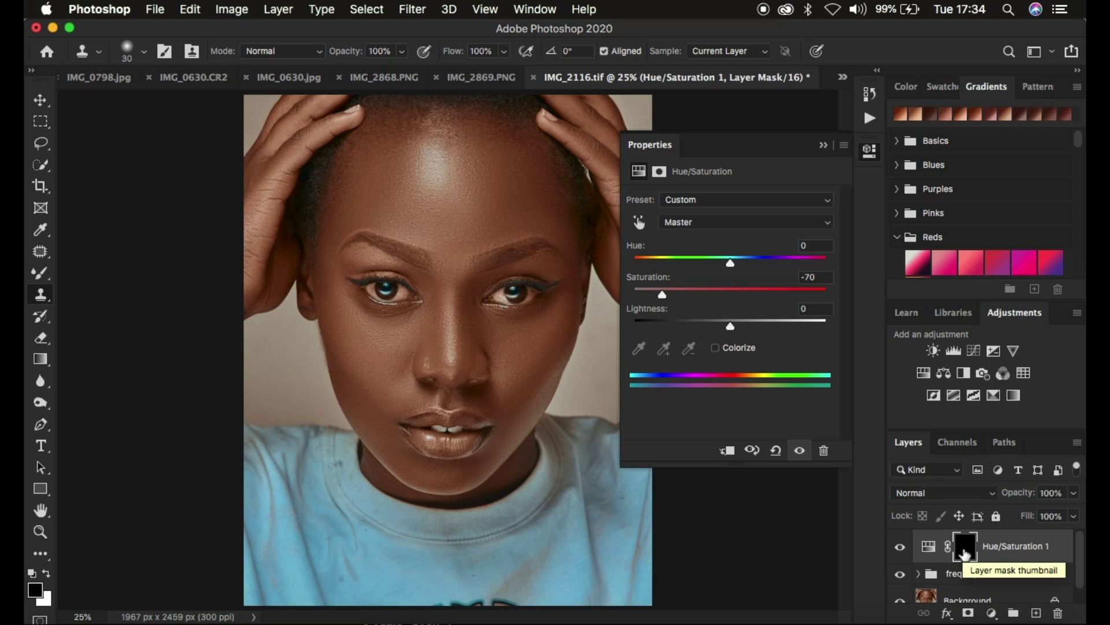
click(823, 144)
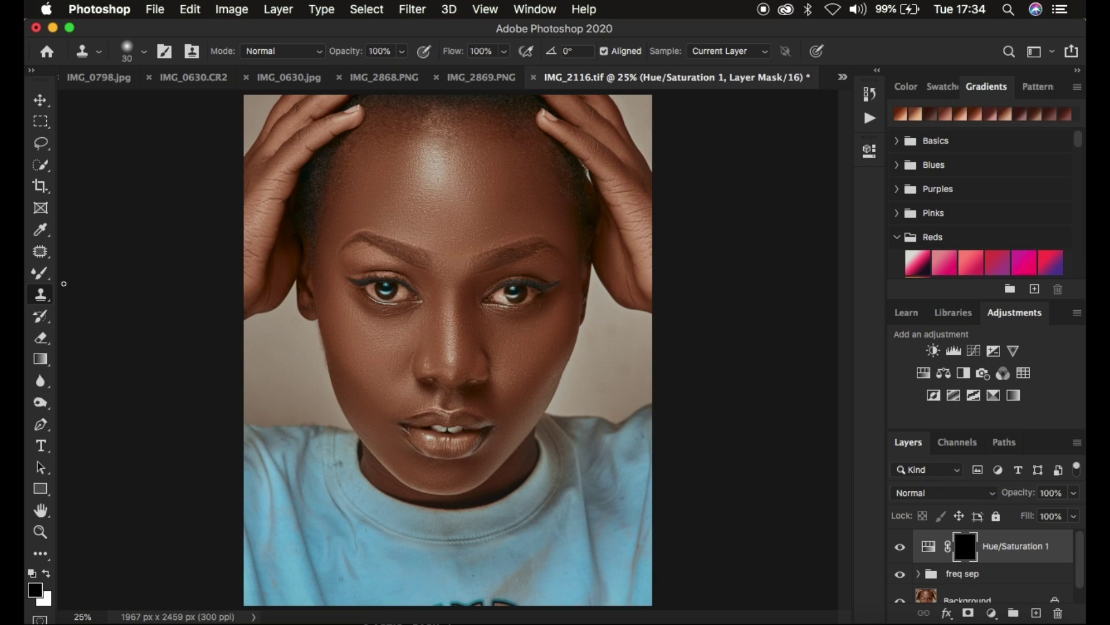
Step: Switch to the Brush tool with a soft round tip at 0% hardness and make white the foreground color
drag(43, 283, 88, 271)
click(146, 58)
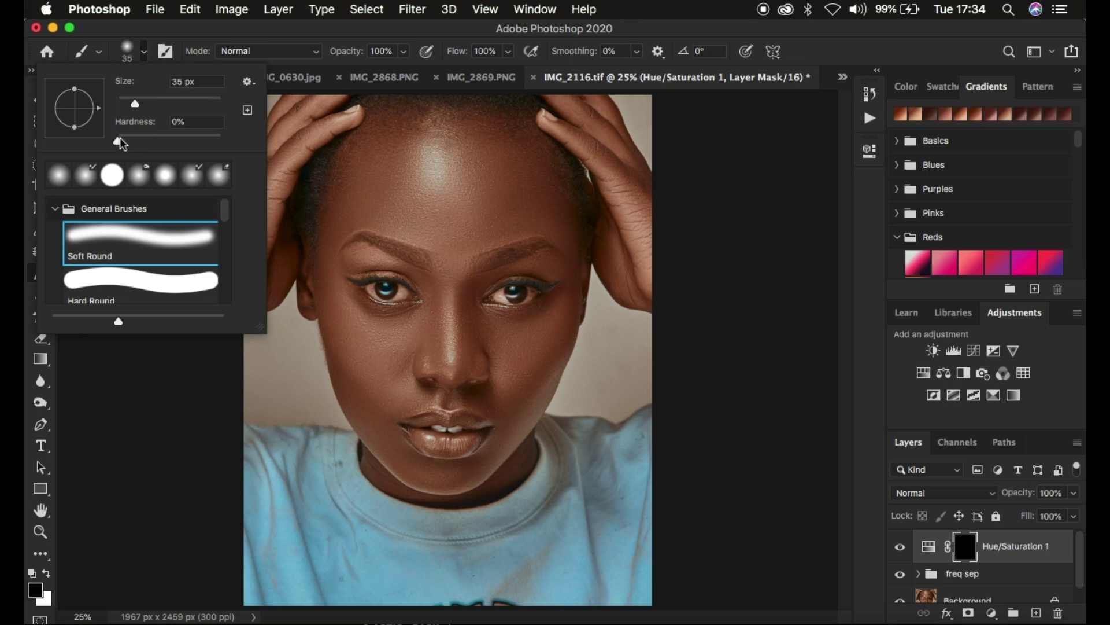
click(143, 55)
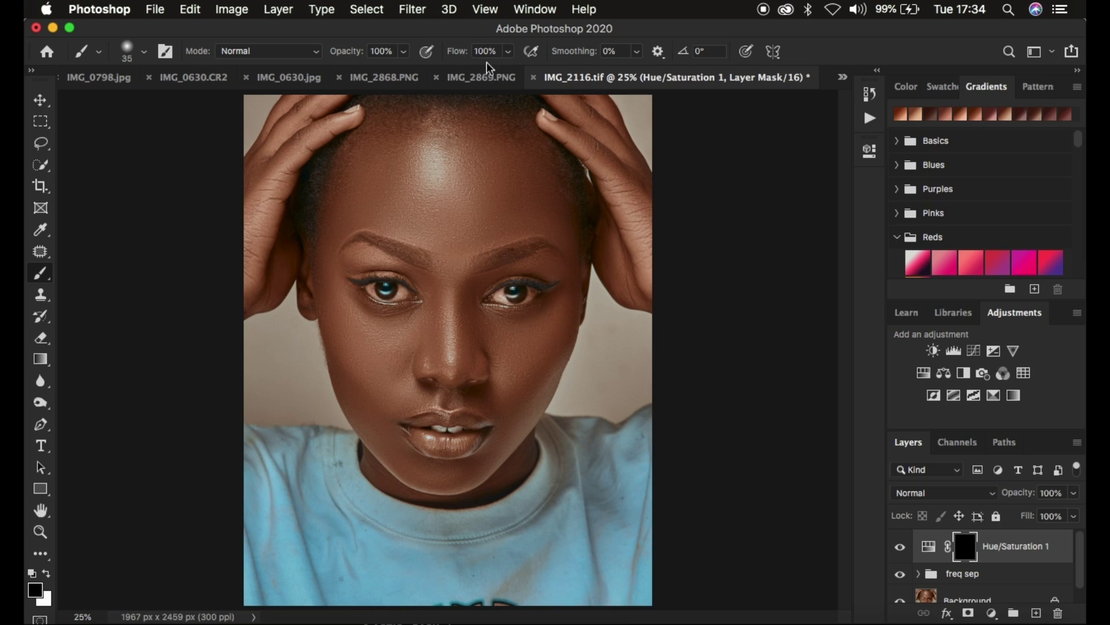
key(x)
key(x)
key(x)
key(x)
key(x)
Step: Paint white over the whites of both eyes on the Hue/Saturation mask with a 30 px brush to desaturate them
key(super+equal)
key(super+equal)
key(super+equal)
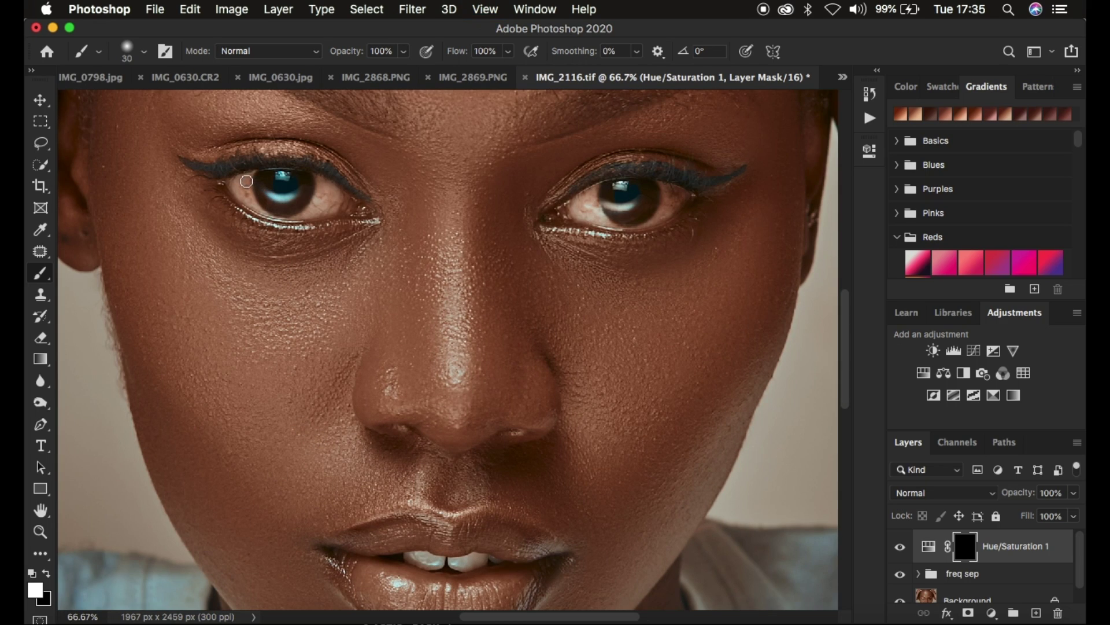
mouse_move(248, 177)
mouse_down()
mouse_move(236, 179)
mouse_move(243, 191)
mouse_up()
mouse_move(250, 173)
mouse_down()
mouse_move(258, 204)
mouse_move(247, 178)
mouse_move(253, 202)
mouse_move(297, 211)
mouse_move(316, 203)
mouse_move(322, 180)
mouse_move(306, 211)
mouse_move(330, 205)
mouse_move(323, 186)
mouse_move(312, 212)
mouse_move(325, 182)
mouse_move(294, 213)
mouse_move(242, 182)
mouse_up()
mouse_move(591, 192)
mouse_down()
mouse_move(597, 215)
mouse_move(588, 209)
mouse_move(587, 198)
mouse_move(610, 219)
mouse_move(644, 217)
mouse_move(660, 209)
mouse_move(663, 185)
mouse_move(671, 203)
mouse_move(679, 190)
mouse_move(661, 217)
mouse_move(636, 222)
mouse_move(596, 217)
mouse_move(590, 194)
mouse_move(569, 207)
mouse_move(600, 223)
mouse_up()
mouse_move(665, 202)
mouse_down()
mouse_move(669, 188)
mouse_move(657, 213)
mouse_move(684, 189)
mouse_move(664, 181)
mouse_up()
Step: Paint white over the teeth on the Hue/Saturation mask with a 15 px brush, and return to the whole portrait
key(super+1)
scroll(538, 305, down, 5)
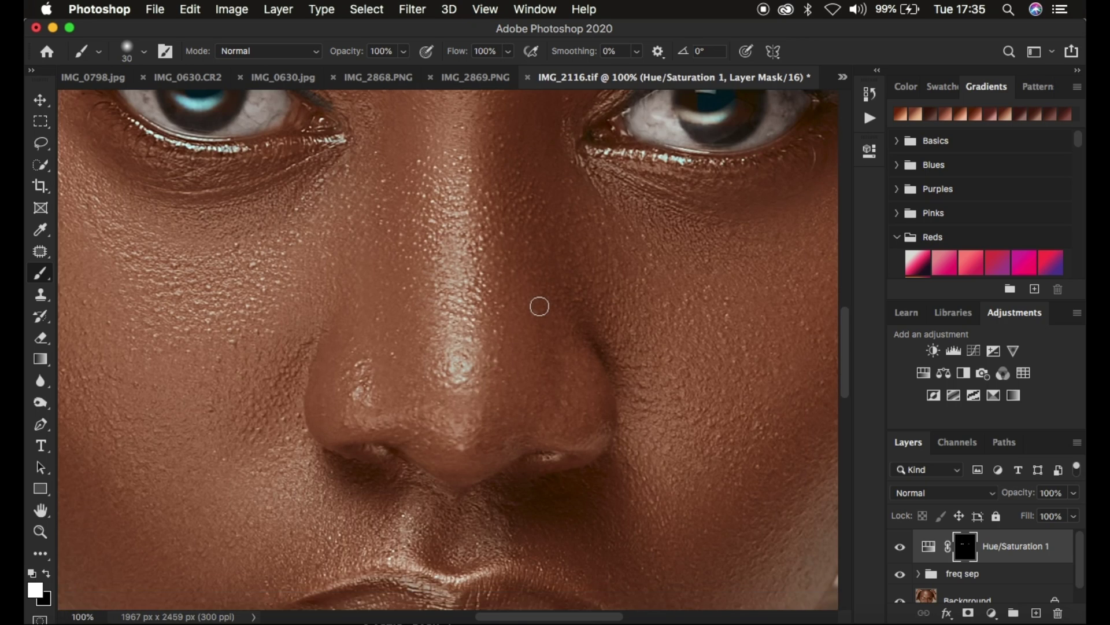
key(bracketleft)
key(bracketleft)
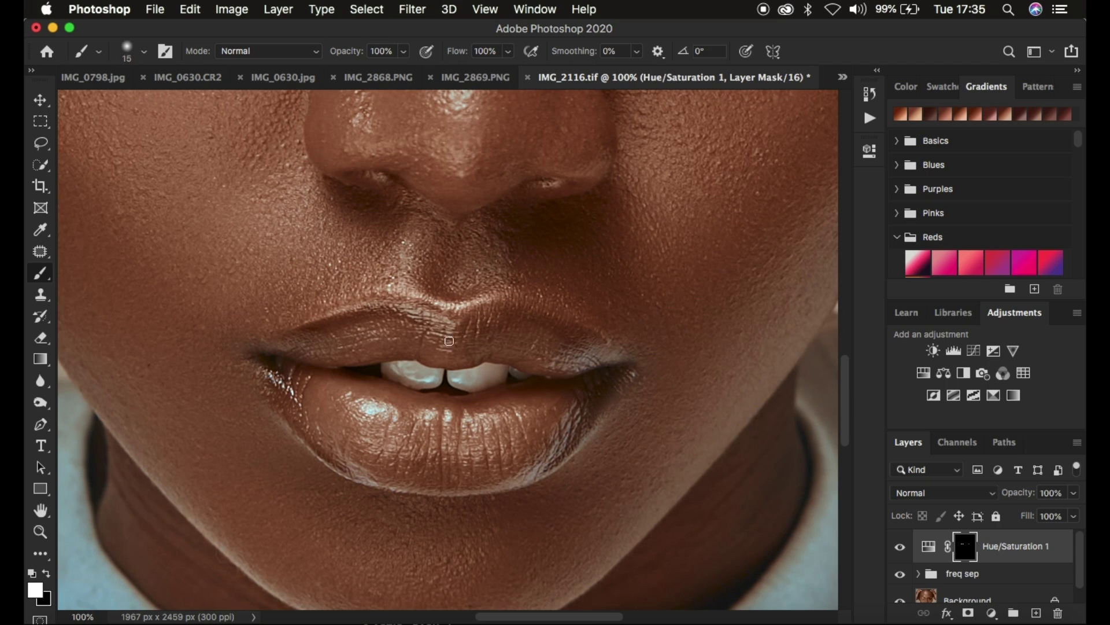
mouse_move(385, 372)
mouse_down()
mouse_move(439, 381)
mouse_move(385, 372)
mouse_move(496, 372)
mouse_move(463, 383)
mouse_move(516, 375)
mouse_move(459, 388)
mouse_move(490, 368)
mouse_move(413, 374)
mouse_move(447, 379)
mouse_move(473, 378)
mouse_move(387, 369)
mouse_move(431, 384)
mouse_move(443, 380)
mouse_move(383, 368)
mouse_up()
key(super+minus)
key(super+minus)
key(super+minus)
key(super+minus)
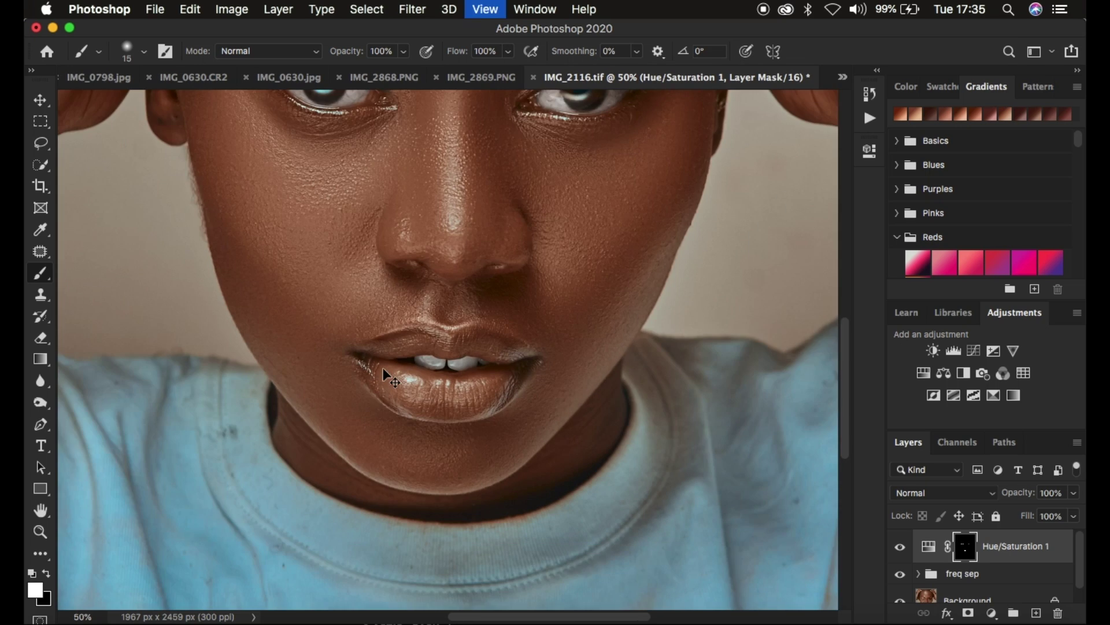
key(super+minus)
key(super+plus)
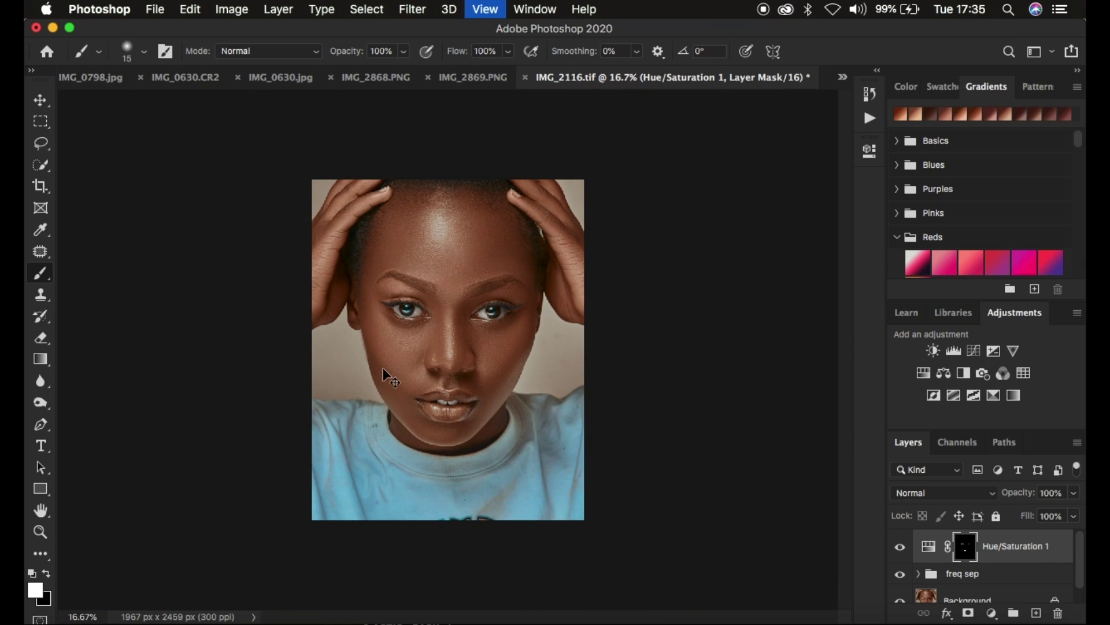
key(super+plus)
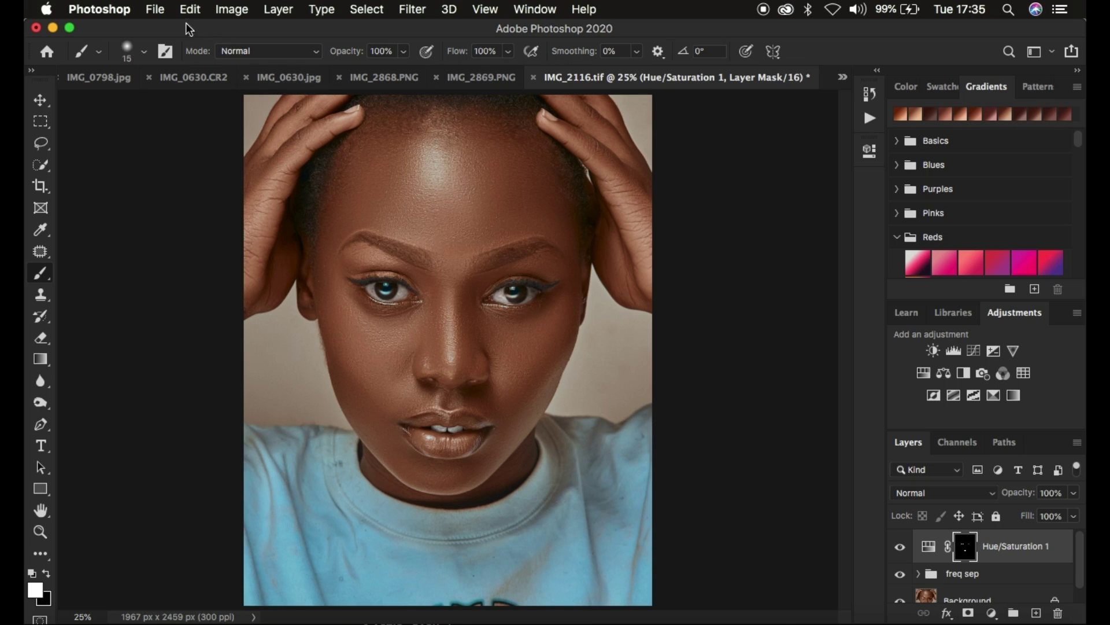
Step: Try out Export As settings with JPG format, Bicubic Sharper resampling and an embedded color profile, and cancel the export
click(155, 9)
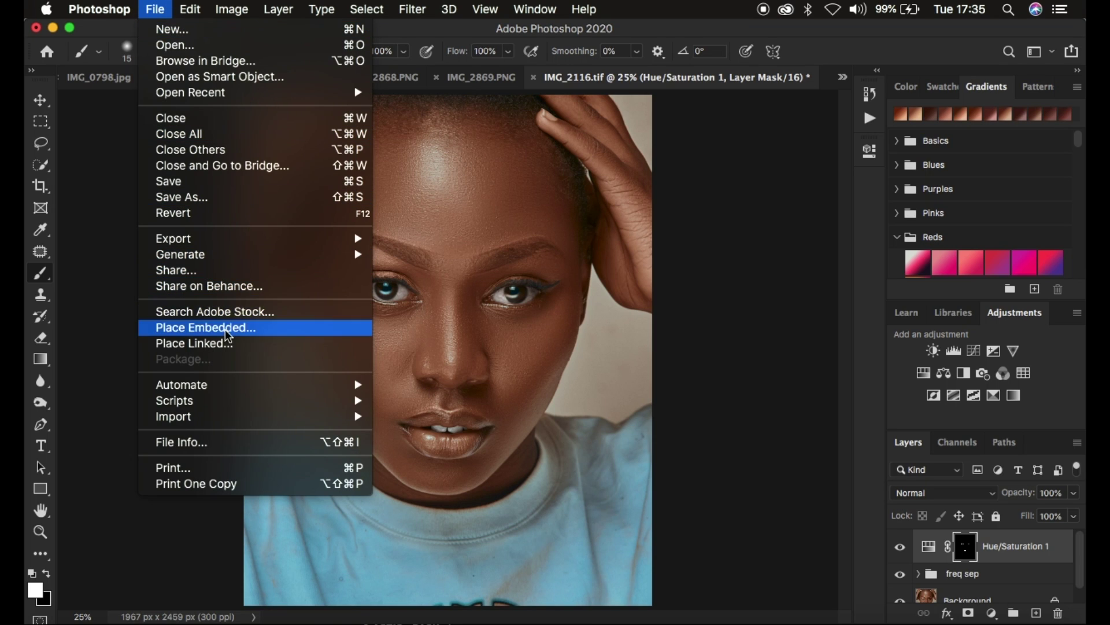
mouse_move(236, 238)
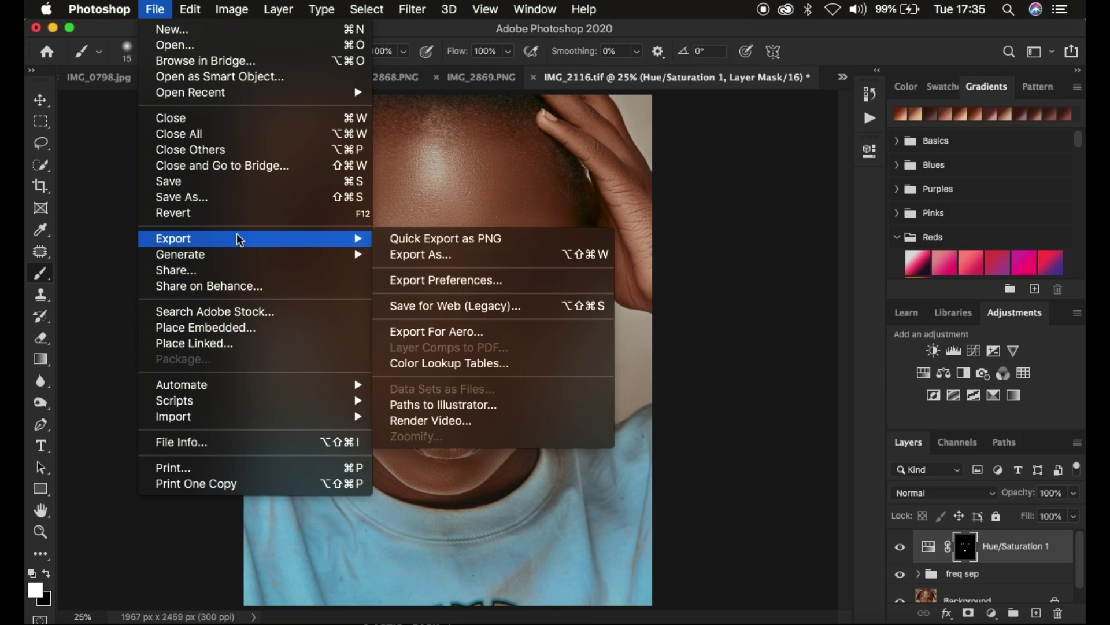
click(458, 252)
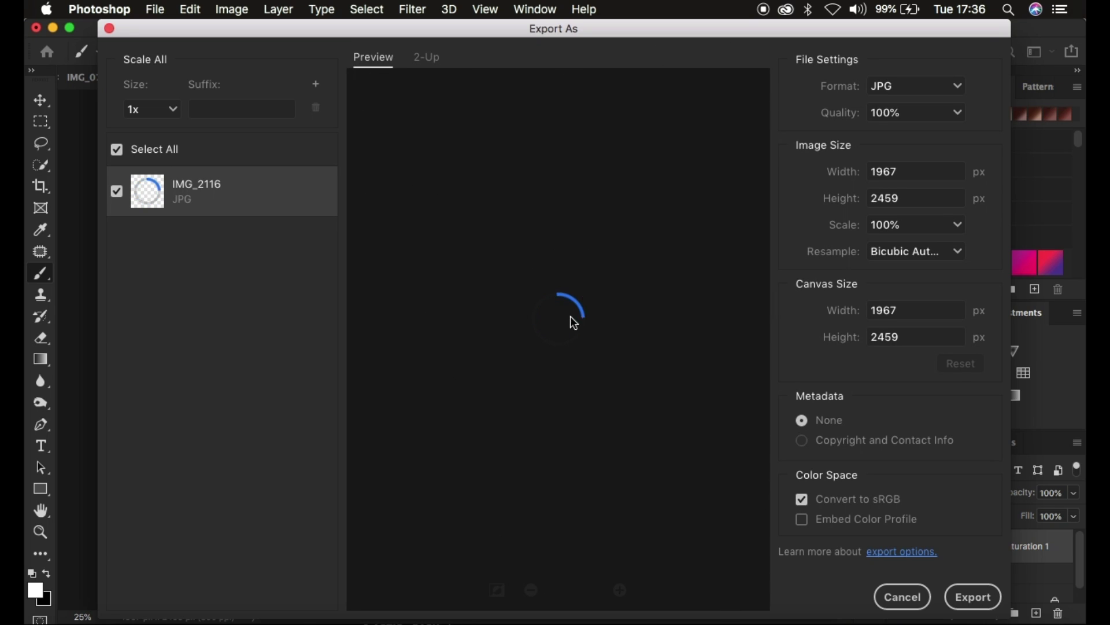
click(917, 88)
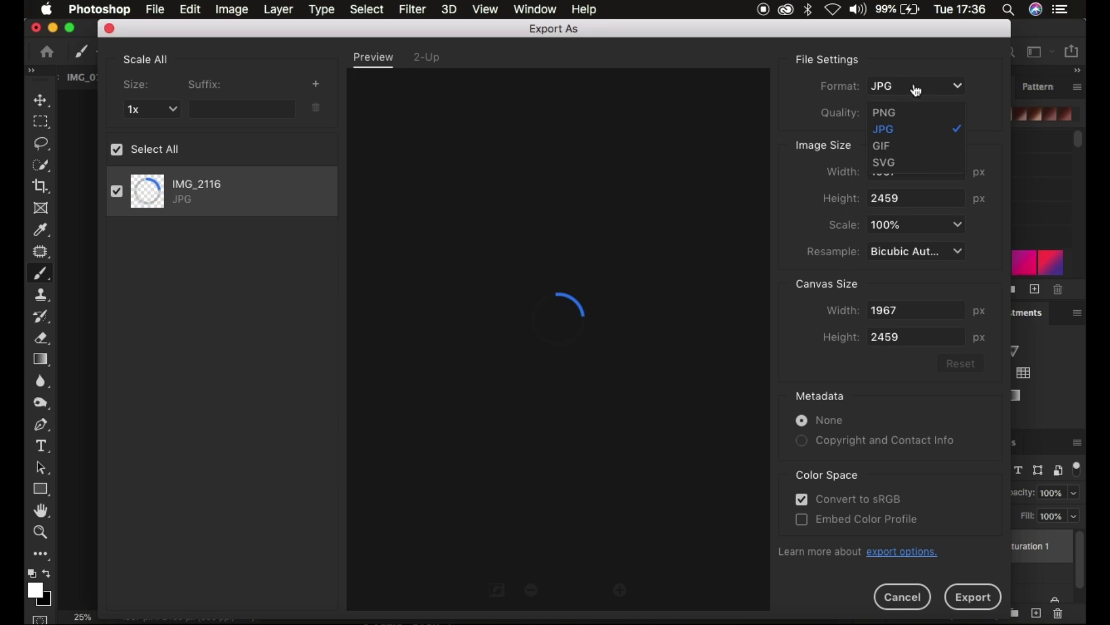
click(844, 139)
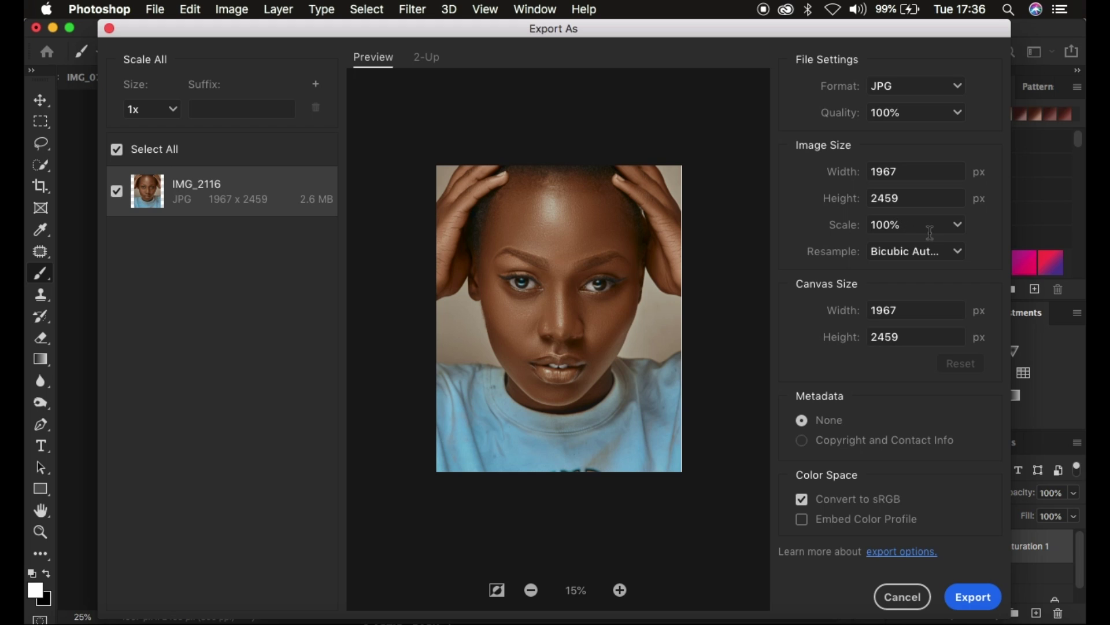
click(920, 256)
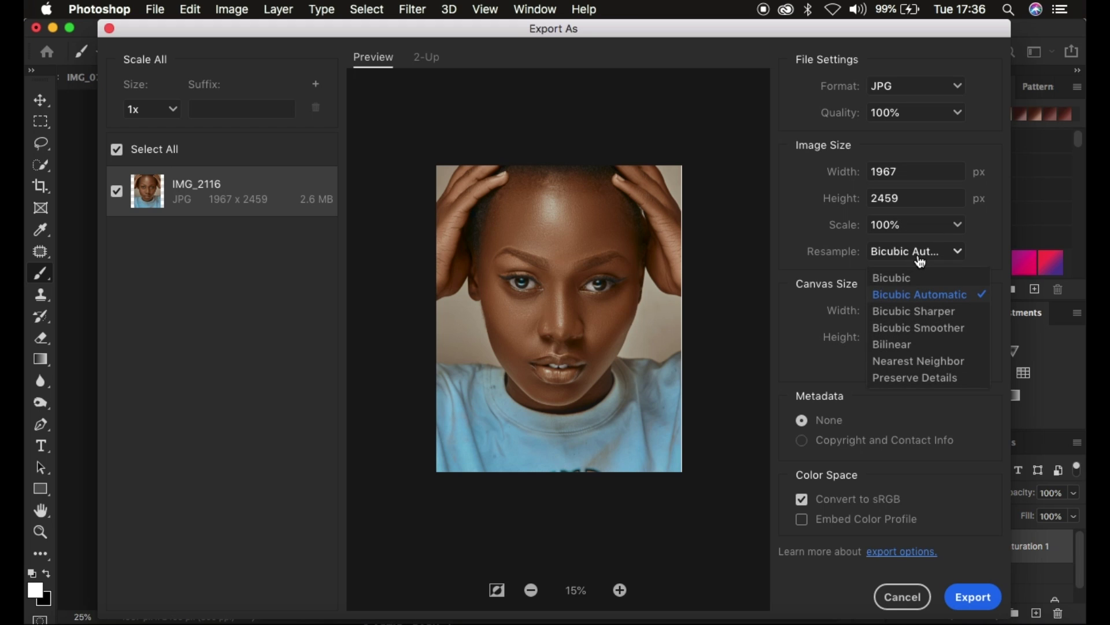
click(924, 311)
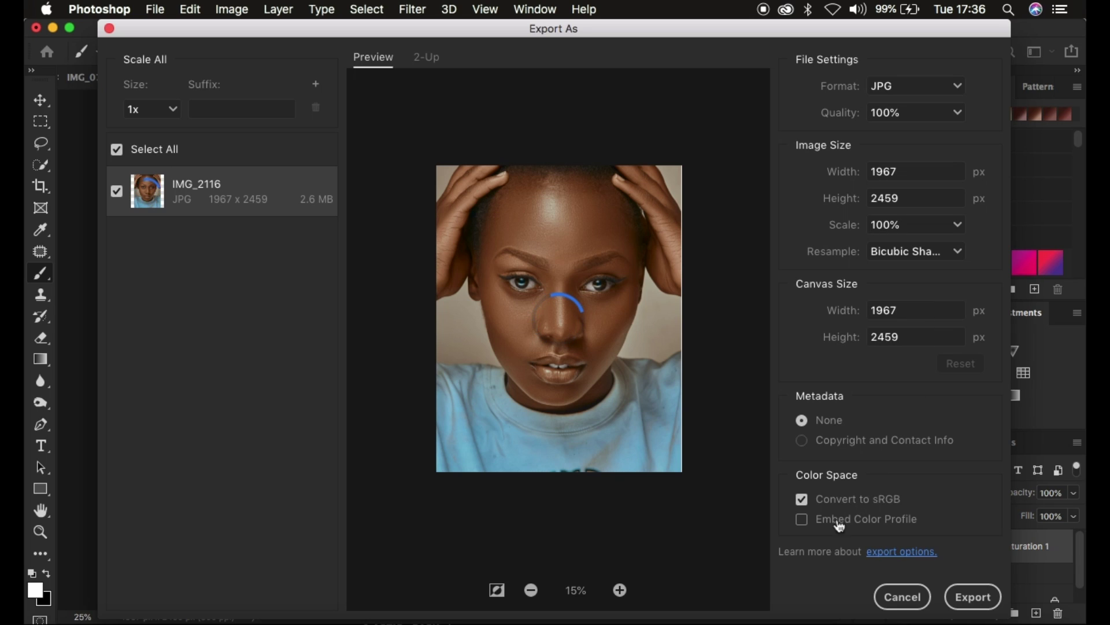
click(805, 524)
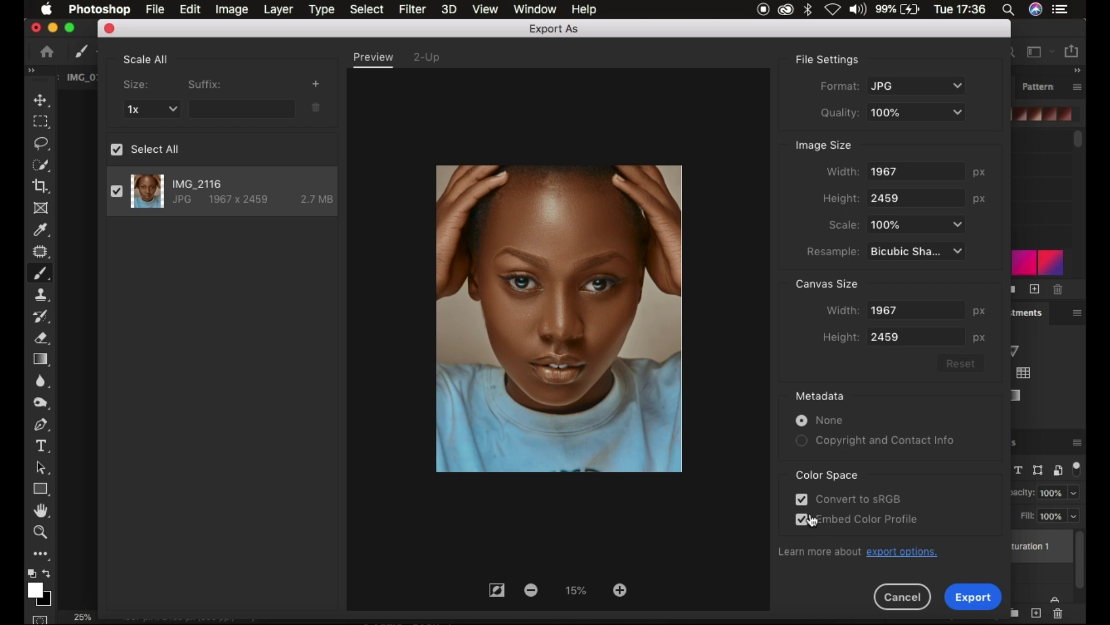
click(907, 596)
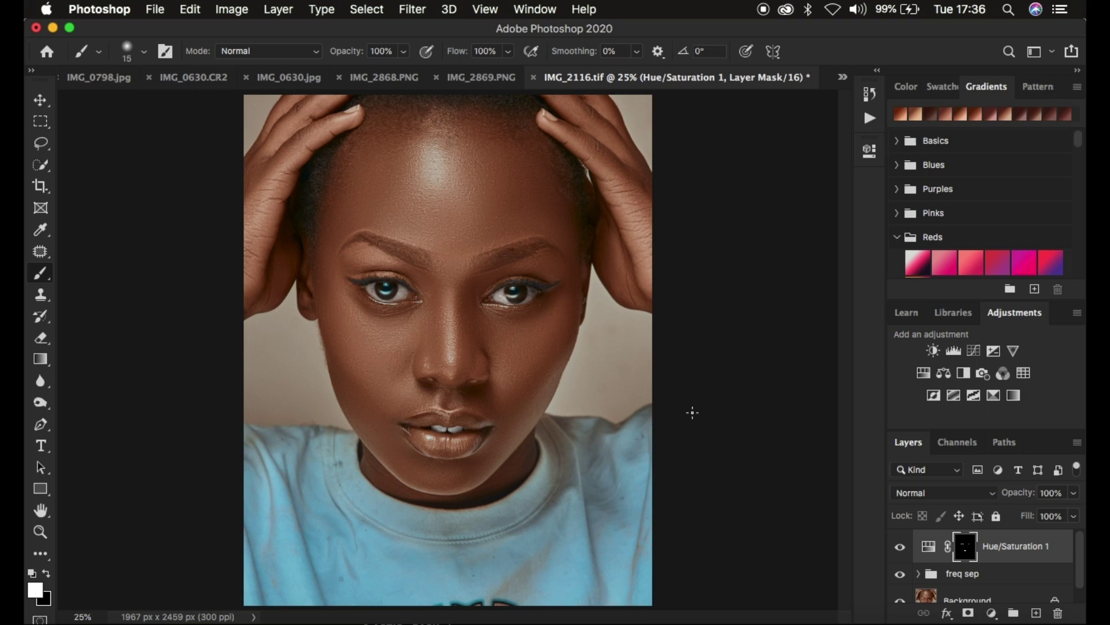